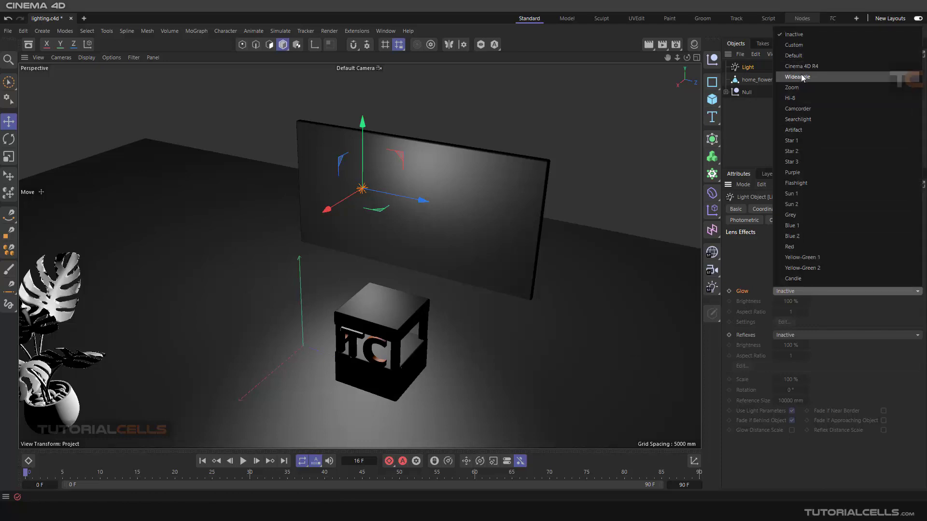
Apply the Default glow, compare renders at 58% and 25% brightness, then restore 100%.
{"action": "left_click", "coordinate": [798, 54]}
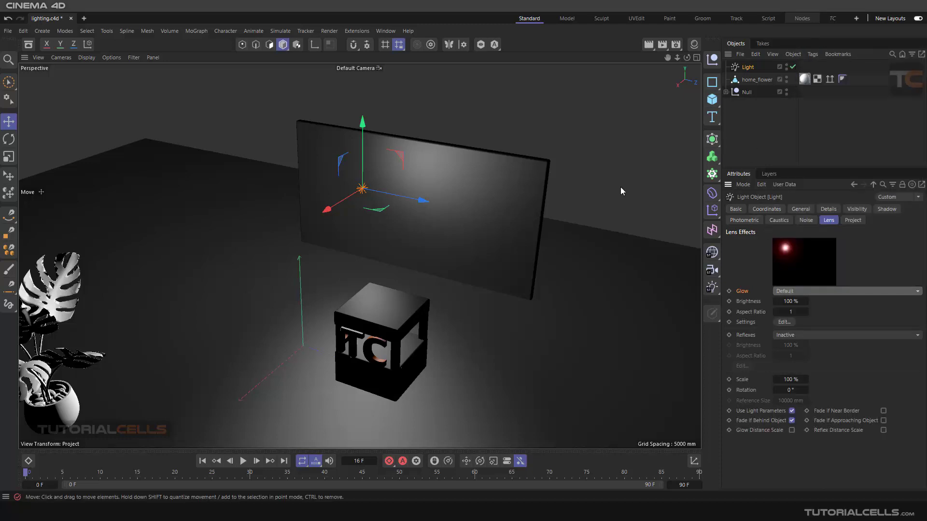
{"action": "key", "text": "ctrl+r"}
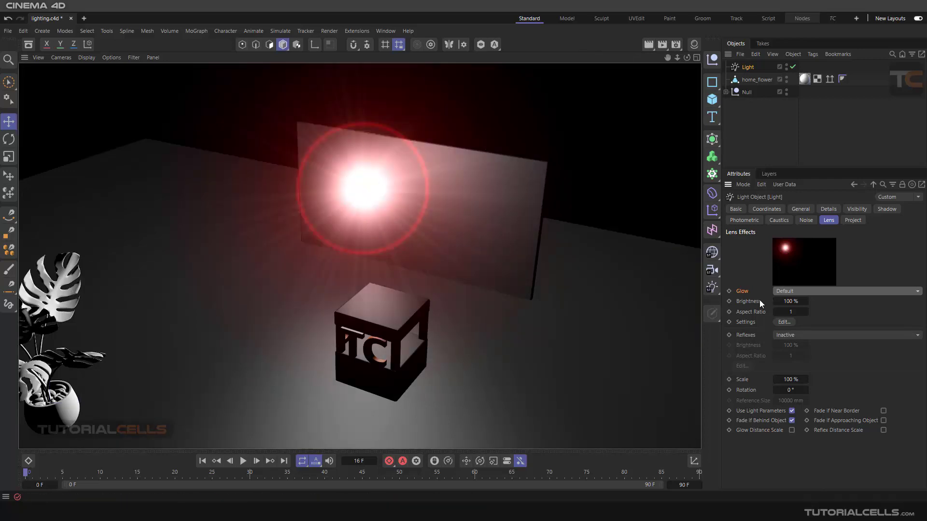
{"action": "left_click_drag", "start_coordinate": [760, 302], "coordinate": [688, 264]}
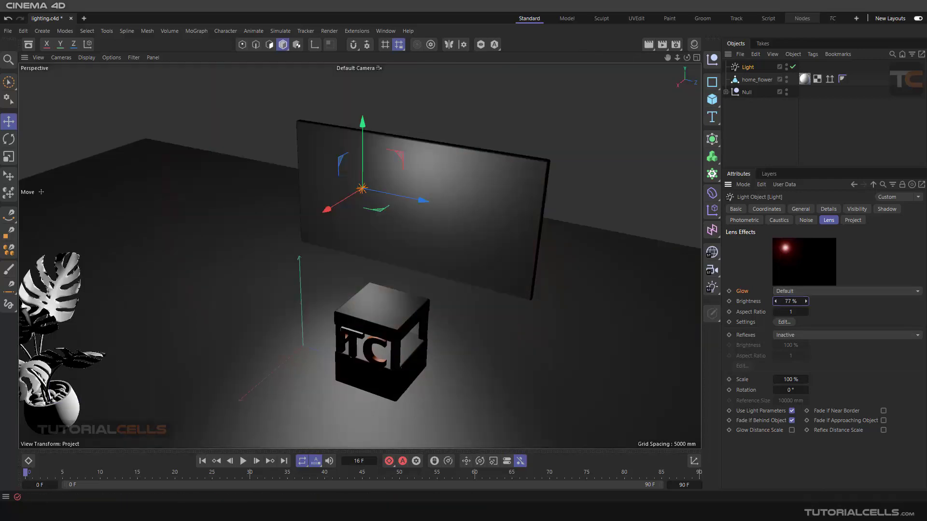
{"action": "left_click", "coordinate": [649, 45]}
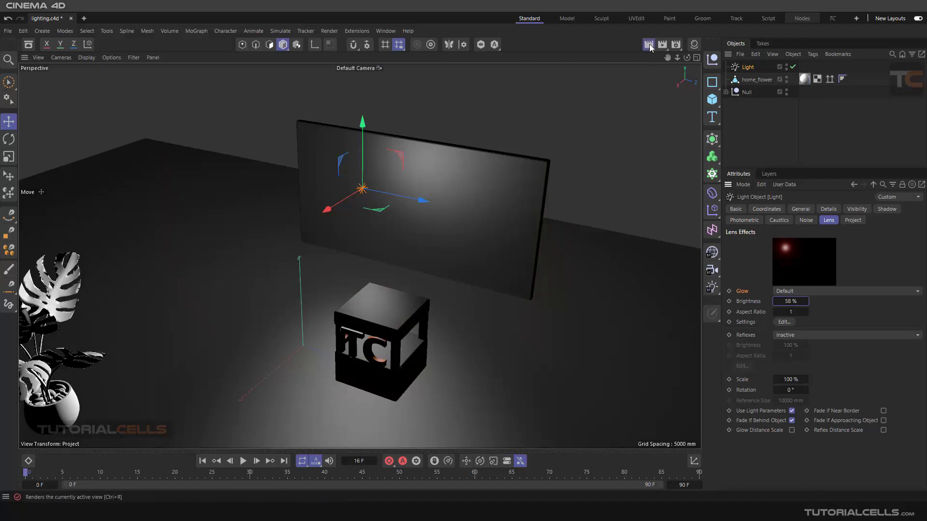
{"action": "left_click_drag", "start_coordinate": [791, 301], "coordinate": [767, 301]}
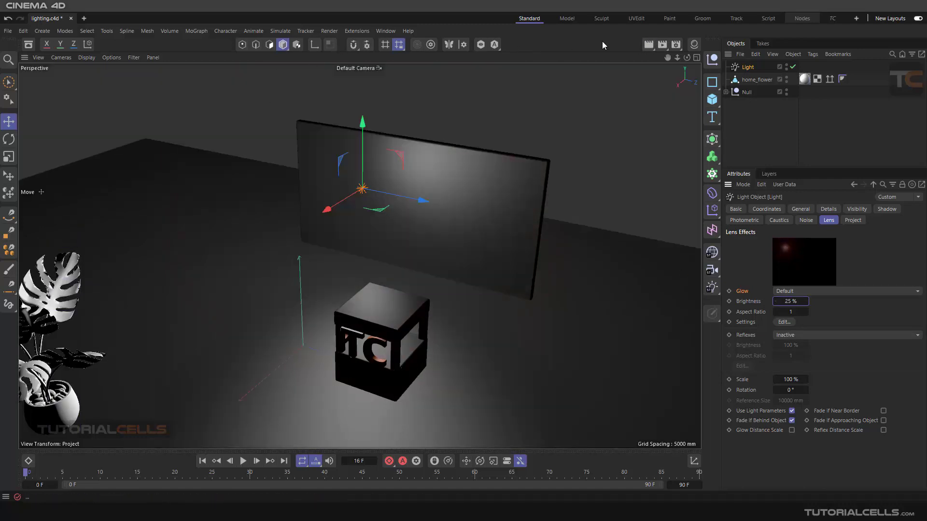
{"action": "left_click", "coordinate": [649, 45]}
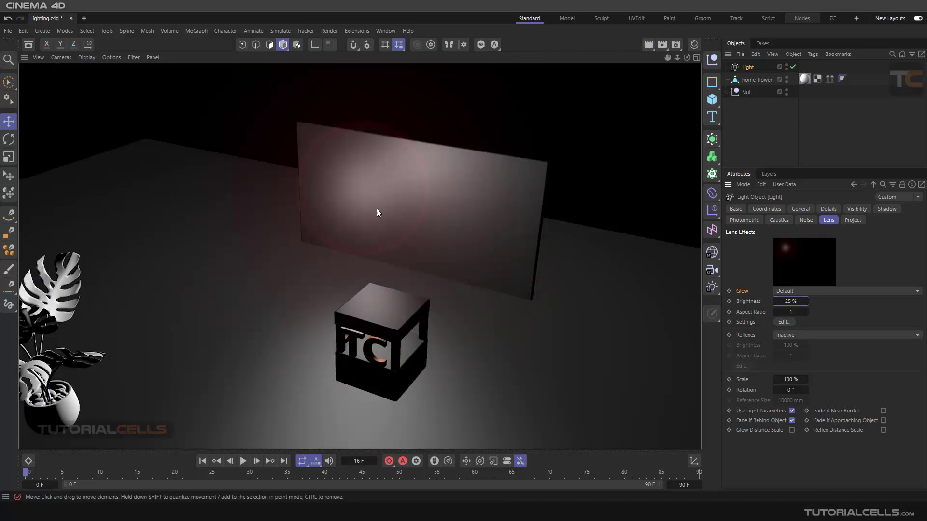
{"action": "left_click_drag", "start_coordinate": [792, 301], "coordinate": [803, 299]}
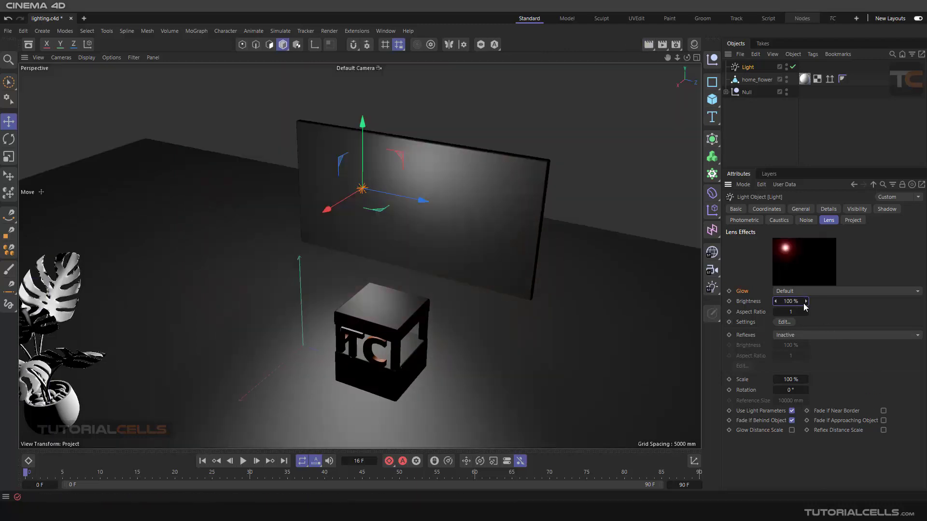
Try the Cinema 4D R4 glow, settle on Flashlight, test aspect ratio 1.62, then return it to 1.
{"action": "left_click", "coordinate": [801, 294]}
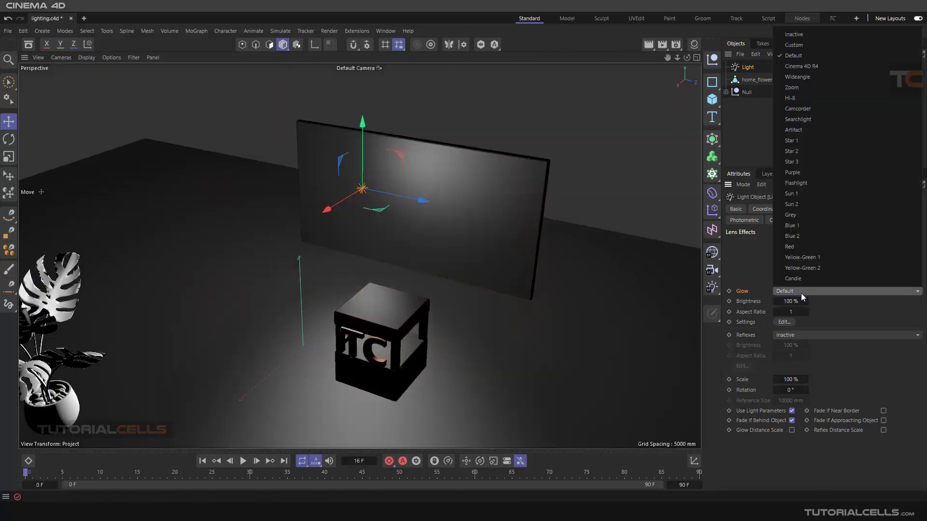
{"action": "left_click", "coordinate": [789, 69]}
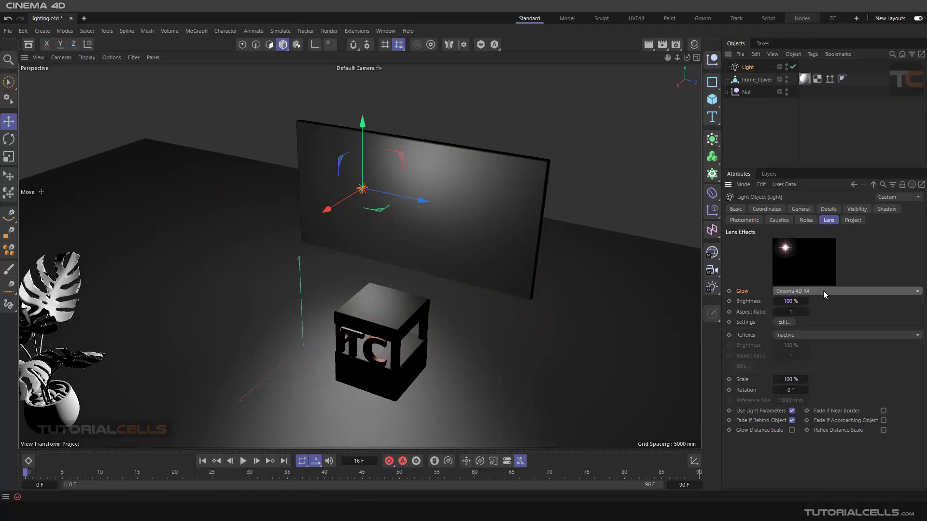
{"action": "scroll", "coordinate": [824, 291], "scroll_direction": "down", "scroll_amount": 2}
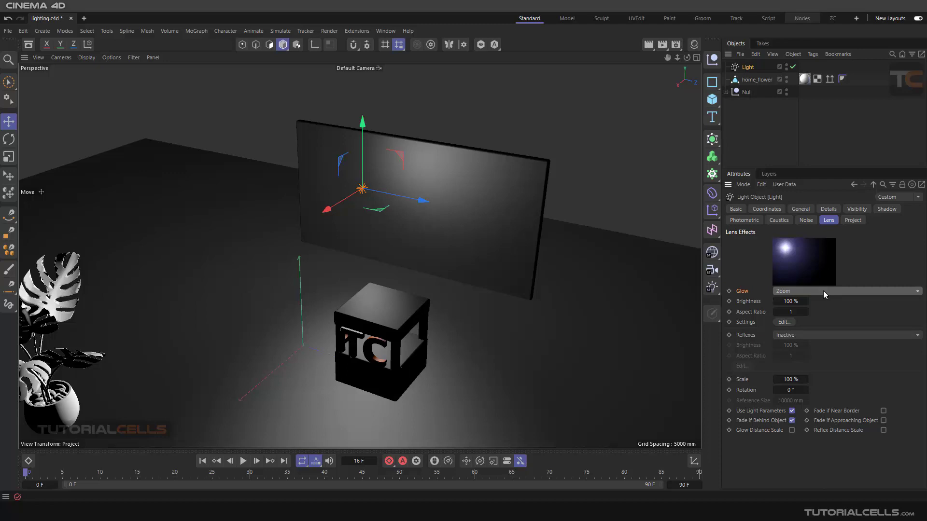
{"action": "scroll", "coordinate": [823, 290], "scroll_direction": "down", "scroll_amount": 4}
{"action": "scroll", "coordinate": [824, 291], "scroll_direction": "down", "scroll_amount": 4}
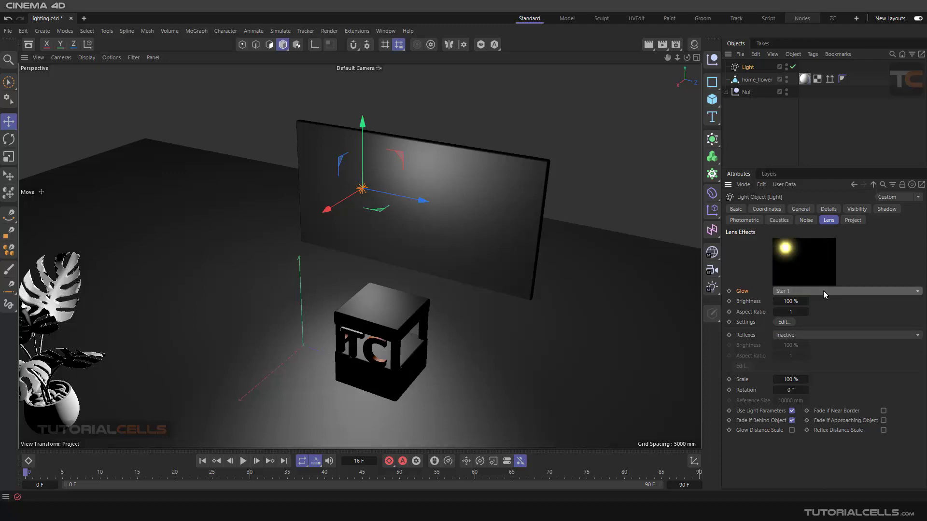
{"action": "scroll", "coordinate": [823, 290], "scroll_direction": "down", "scroll_amount": 2}
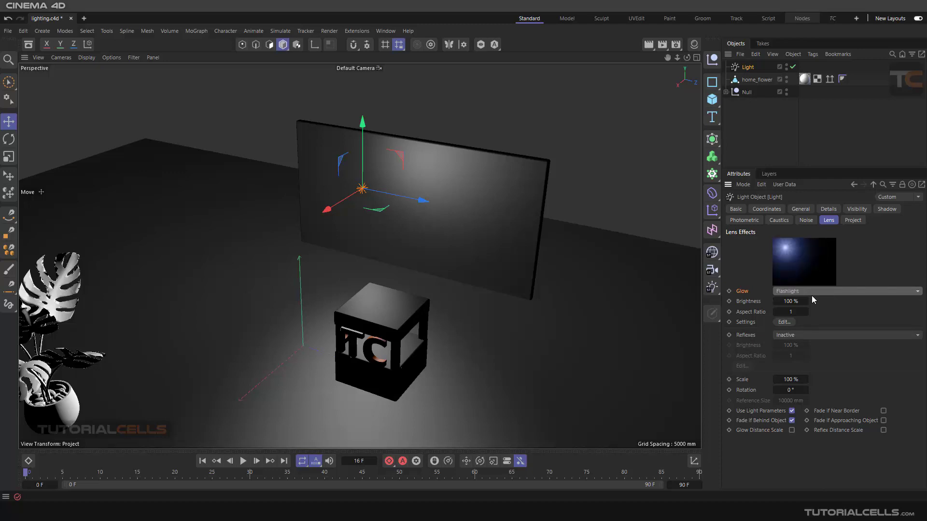
{"action": "left_click_drag", "start_coordinate": [806, 309], "coordinate": [786, 279]}
{"action": "left_click_drag", "start_coordinate": [805, 314], "coordinate": [807, 317]}
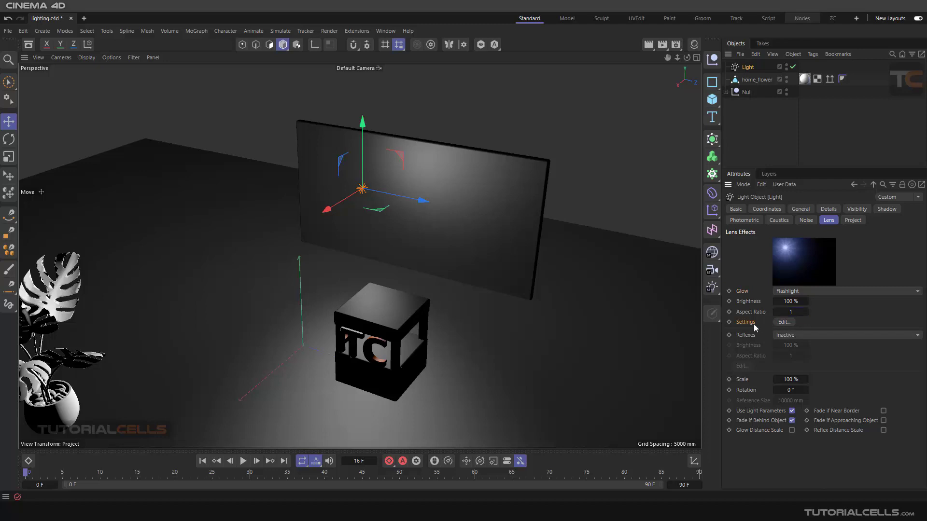
Open the Glow Editor, move it aside, and browse glow Elements 1, 2 and 3.
{"action": "left_click", "coordinate": [784, 322]}
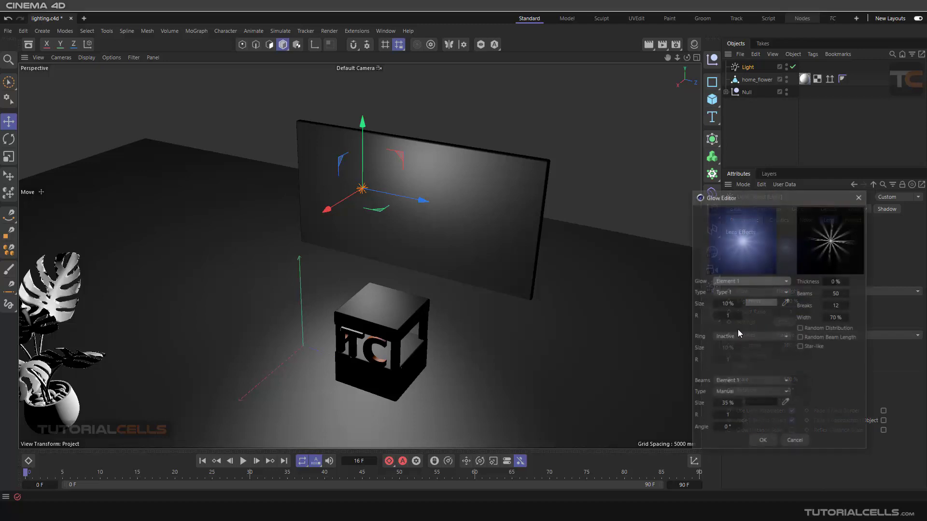
{"action": "left_click_drag", "start_coordinate": [745, 201], "coordinate": [532, 132]}
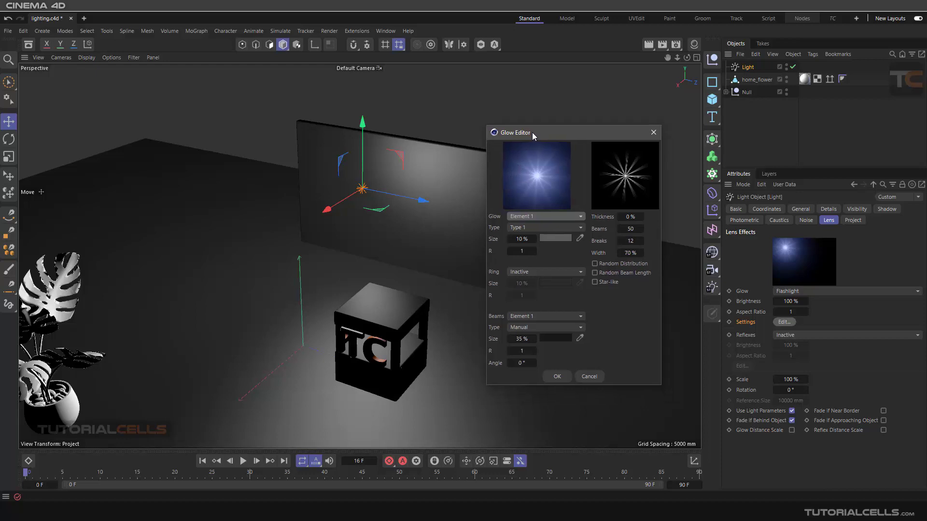
{"action": "left_click", "coordinate": [528, 216]}
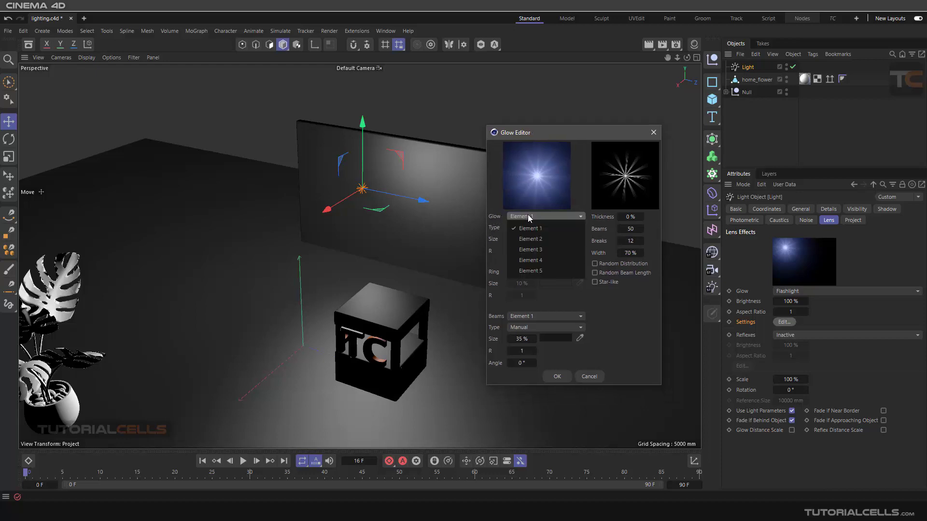
{"action": "left_click", "coordinate": [560, 297]}
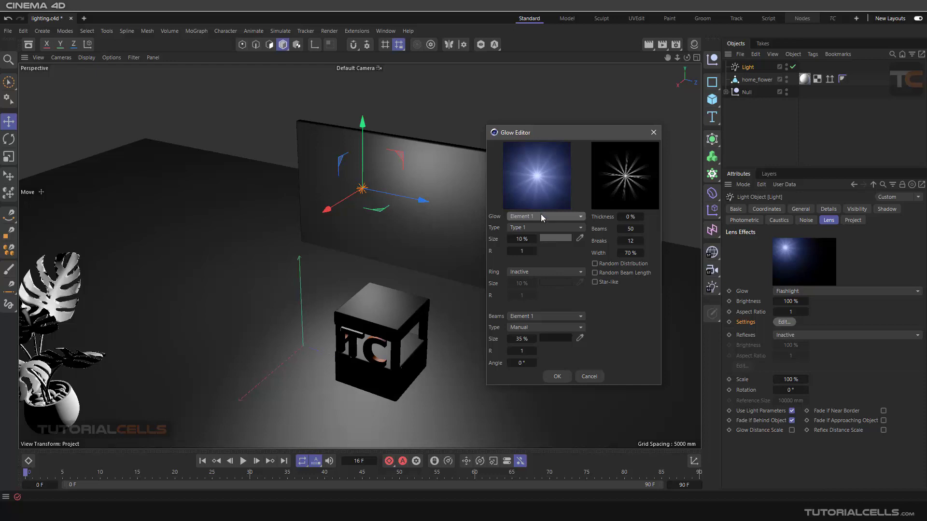
{"action": "left_click", "coordinate": [540, 216]}
{"action": "left_click", "coordinate": [542, 230]}
{"action": "left_click", "coordinate": [543, 216]}
{"action": "left_click", "coordinate": [545, 247]}
{"action": "left_click", "coordinate": [543, 216]}
{"action": "left_click", "coordinate": [546, 229]}
Set the Type of glow Elements 1, 2 and 3 to Inactive.
{"action": "left_click", "coordinate": [545, 226]}
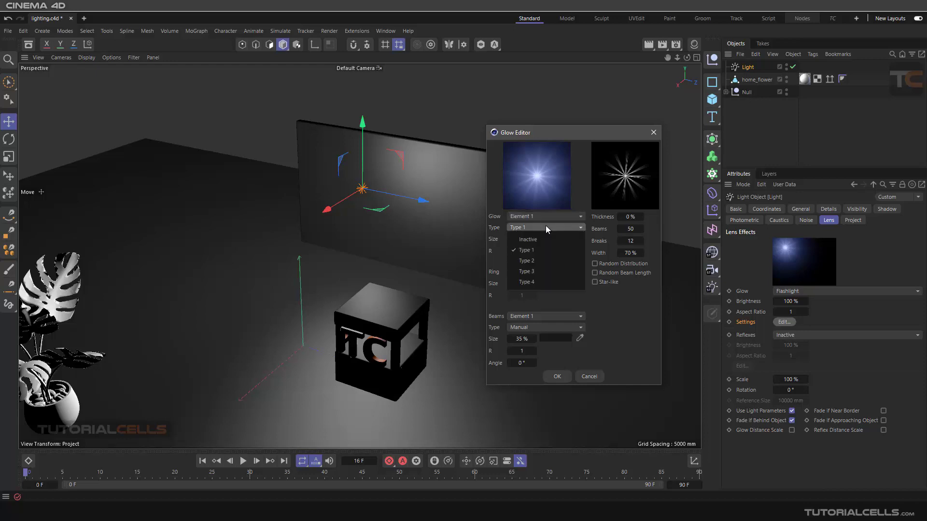
{"action": "left_click", "coordinate": [544, 237]}
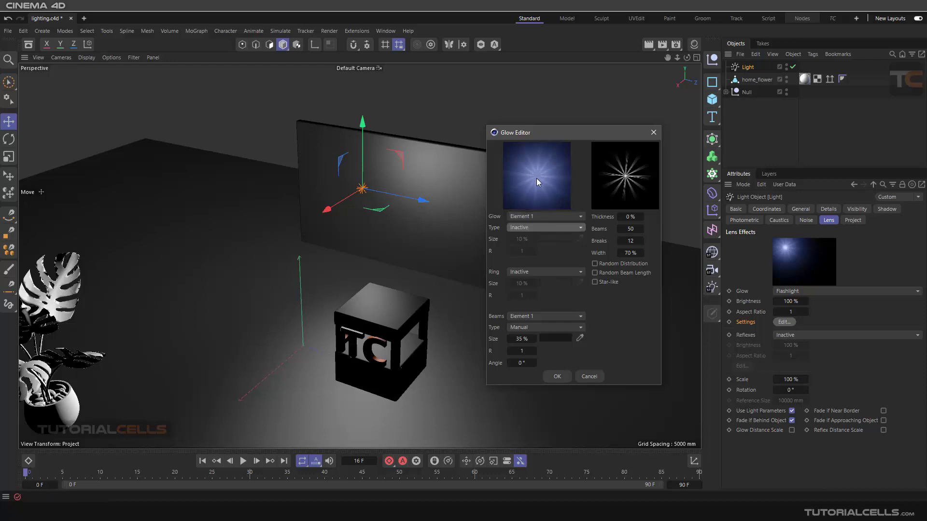
{"action": "left_click", "coordinate": [541, 217]}
{"action": "left_click", "coordinate": [537, 235]}
{"action": "left_click", "coordinate": [535, 224]}
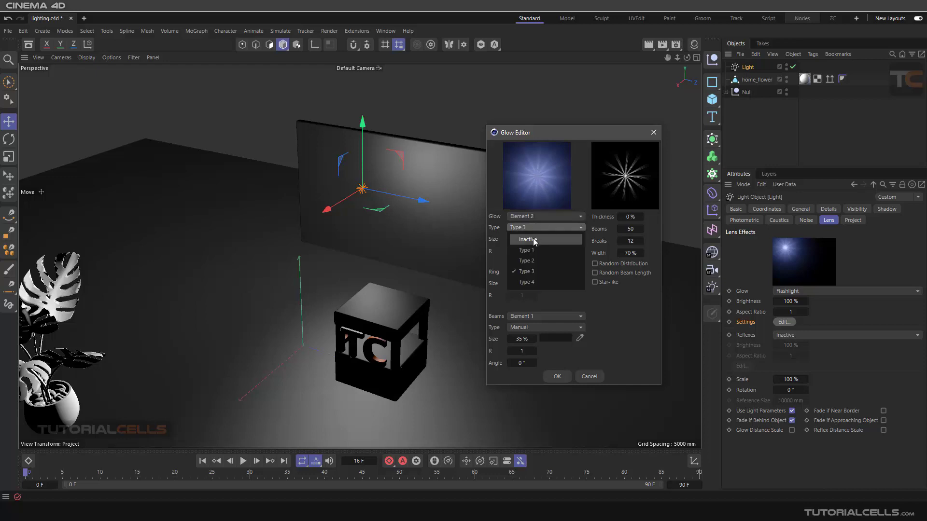
{"action": "left_click", "coordinate": [533, 239]}
{"action": "left_click", "coordinate": [546, 216]}
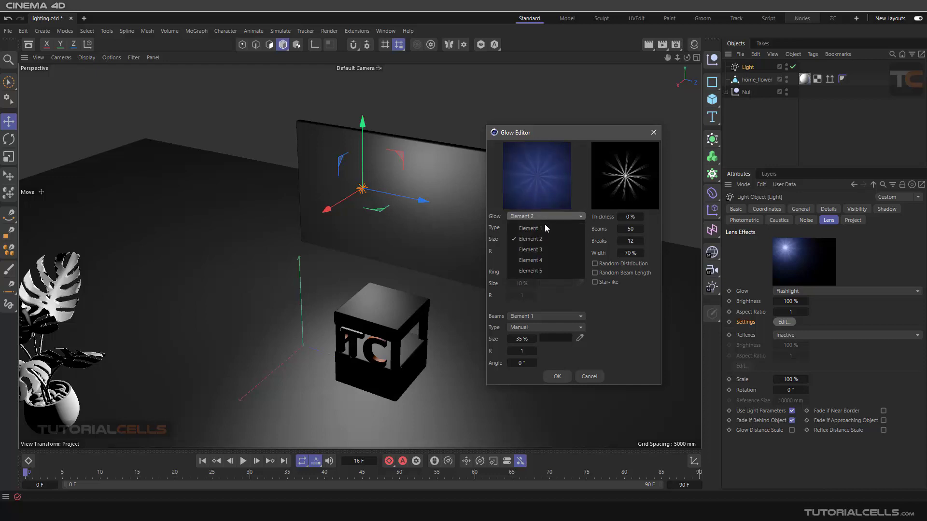
{"action": "left_click", "coordinate": [537, 246]}
{"action": "left_click", "coordinate": [537, 228]}
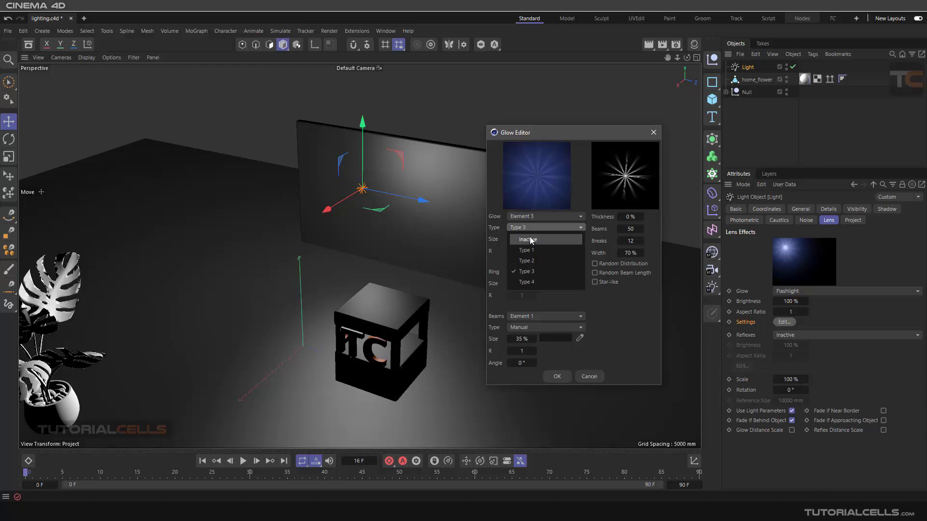
{"action": "left_click", "coordinate": [530, 239]}
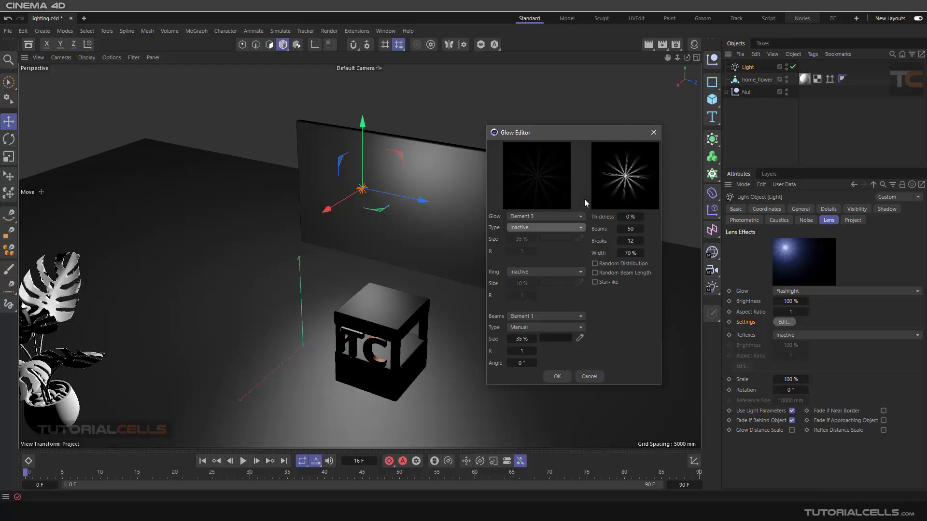
Try Types 4 and 2 for glow Element 1, settle on Type 1, and enlarge it to 15%.
{"action": "left_click", "coordinate": [534, 216]}
{"action": "left_click", "coordinate": [538, 225]}
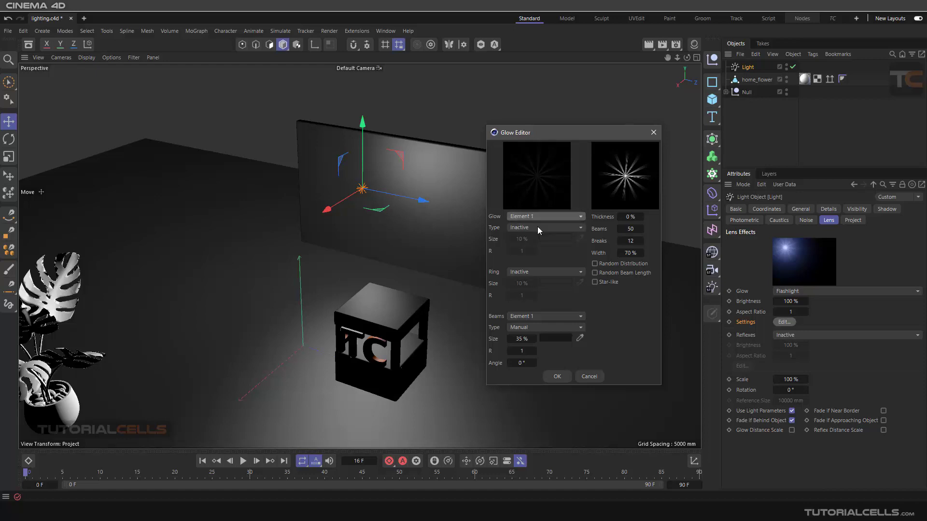
{"action": "left_click", "coordinate": [538, 227]}
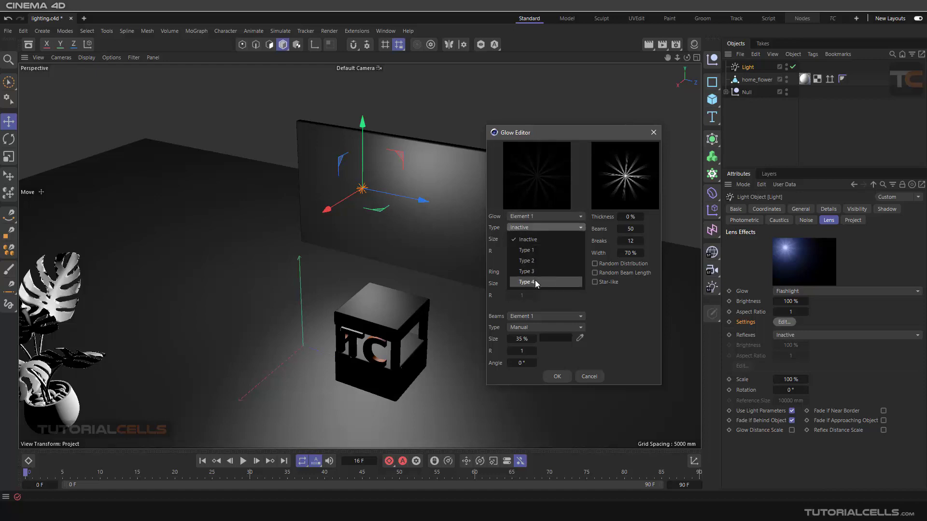
{"action": "left_click", "coordinate": [536, 283]}
{"action": "left_click", "coordinate": [535, 227]}
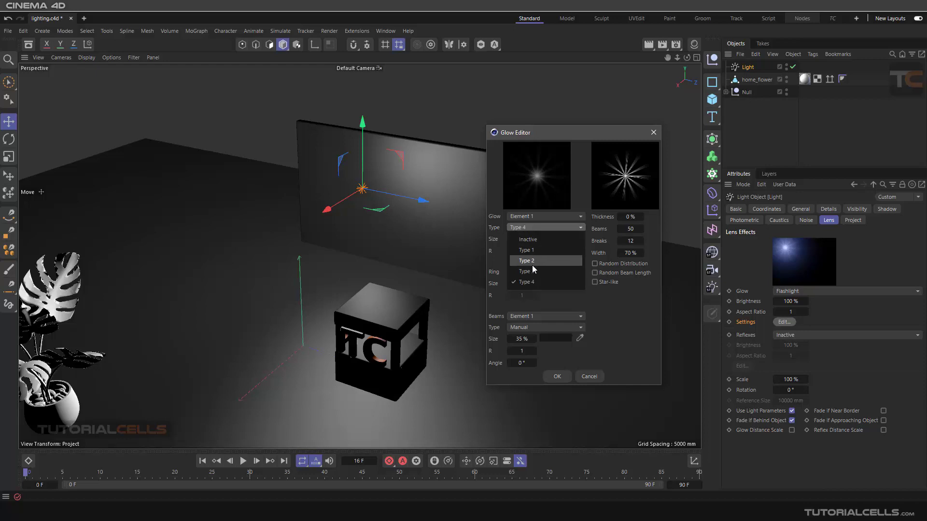
{"action": "left_click", "coordinate": [533, 262]}
{"action": "left_click", "coordinate": [535, 227]}
{"action": "left_click", "coordinate": [534, 249]}
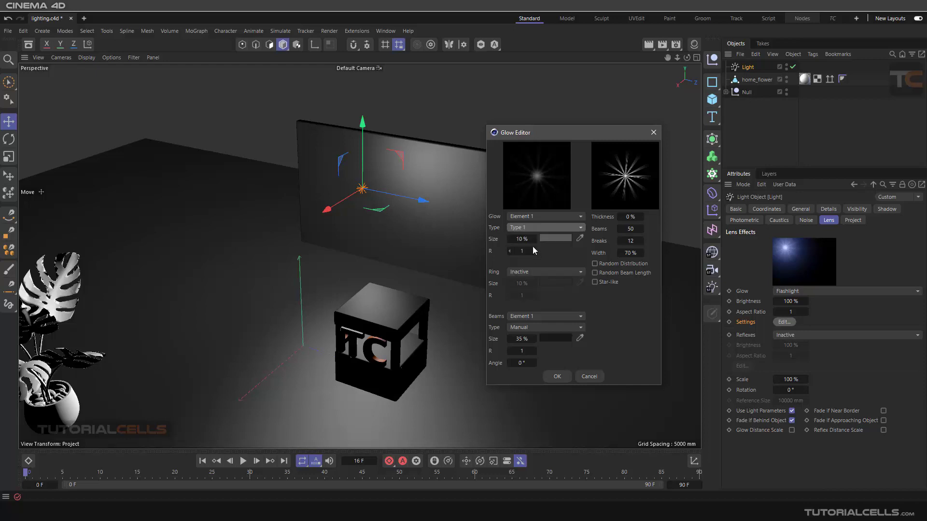
{"action": "left_click", "coordinate": [535, 219]}
{"action": "left_click", "coordinate": [538, 228]}
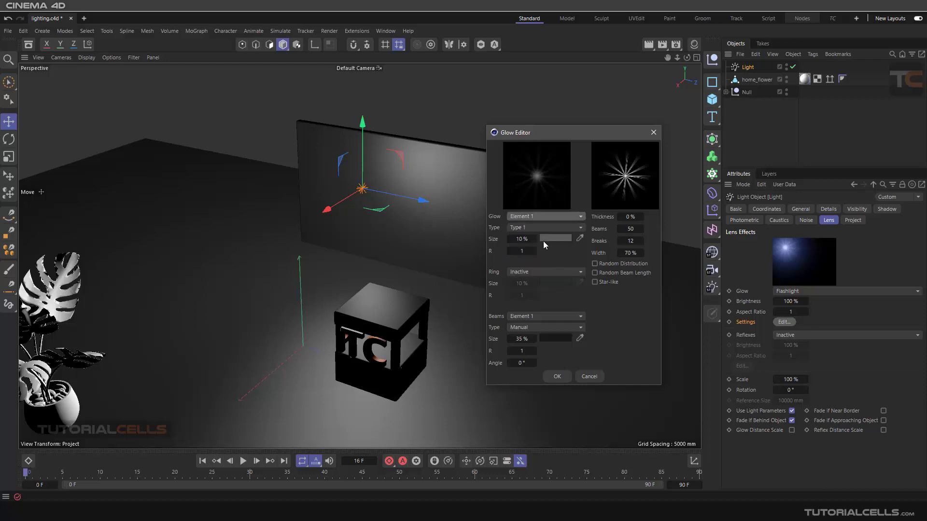
{"action": "left_click_drag", "start_coordinate": [532, 239], "coordinate": [540, 239]}
Open and close the glow colour chooser, then set the glow radius to 1.
{"action": "left_click", "coordinate": [552, 240]}
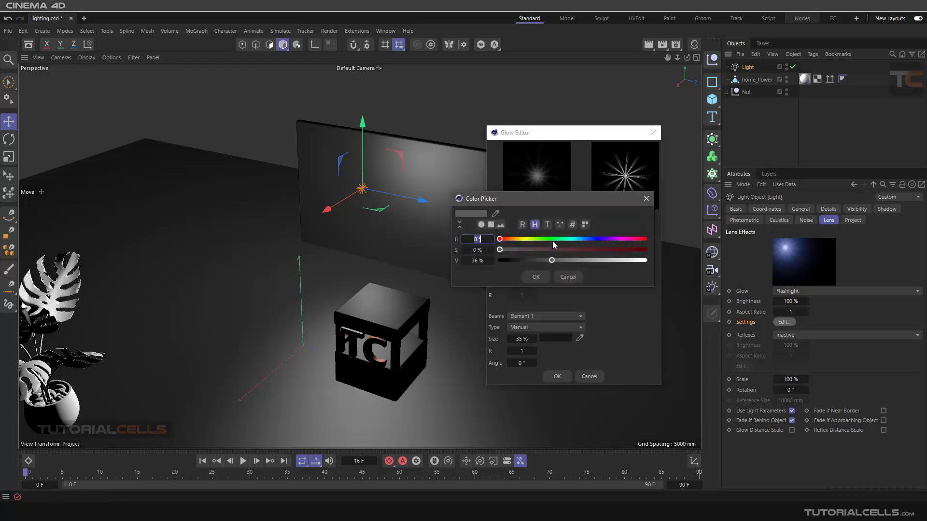
{"action": "left_click", "coordinate": [543, 275]}
{"action": "mouse_move", "coordinate": [521, 252]}
{"action": "left_mouse_down"}
{"action": "mouse_move", "coordinate": [513, 251]}
{"action": "mouse_move", "coordinate": [534, 254]}
{"action": "left_mouse_up"}
{"action": "left_click", "coordinate": [523, 251]}
{"action": "key", "text": "BackSpace"}
{"action": "key", "text": "Return"}
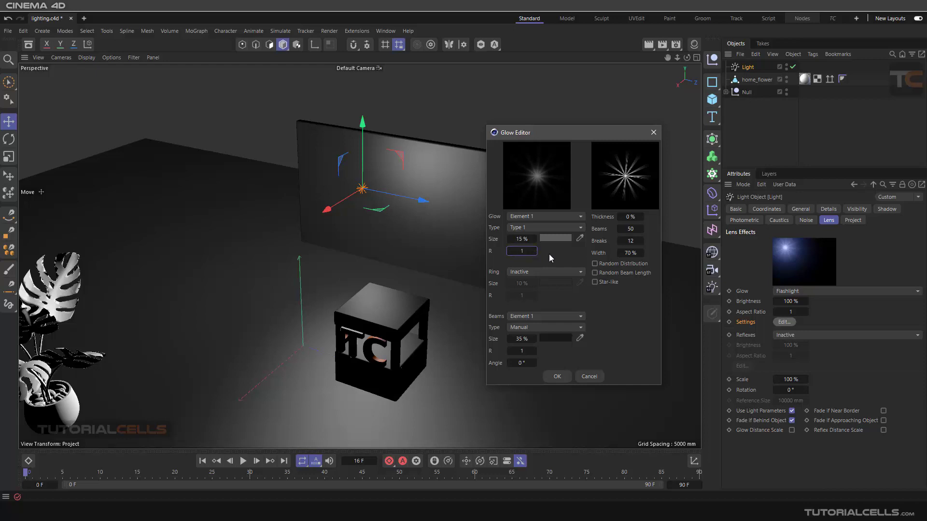
Add a red ring to the glow, briefly trying a rainbow ring instead.
{"action": "left_click", "coordinate": [545, 272]}
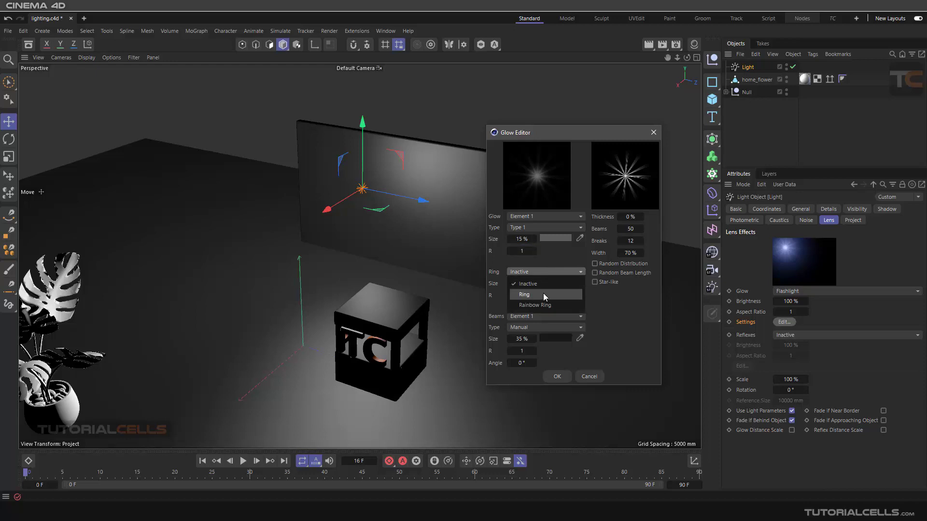
{"action": "left_click", "coordinate": [543, 293]}
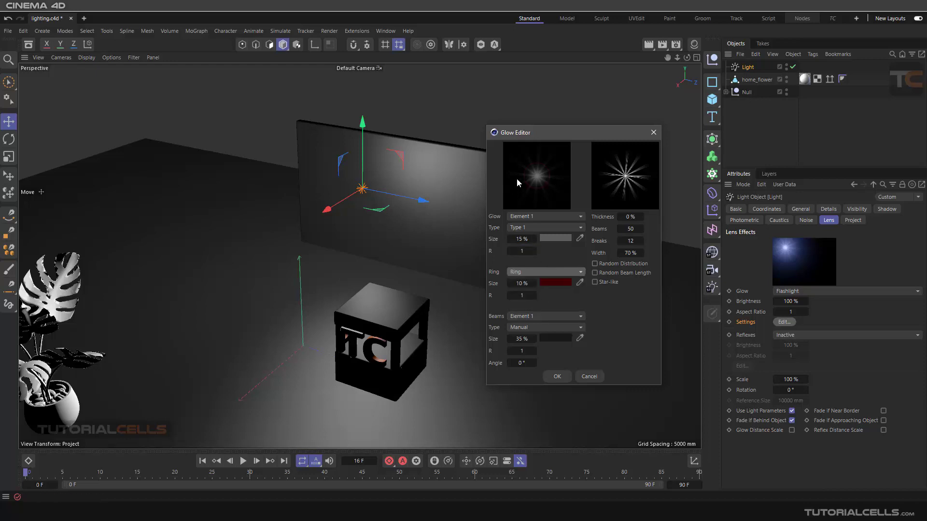
{"action": "left_click", "coordinate": [529, 271]}
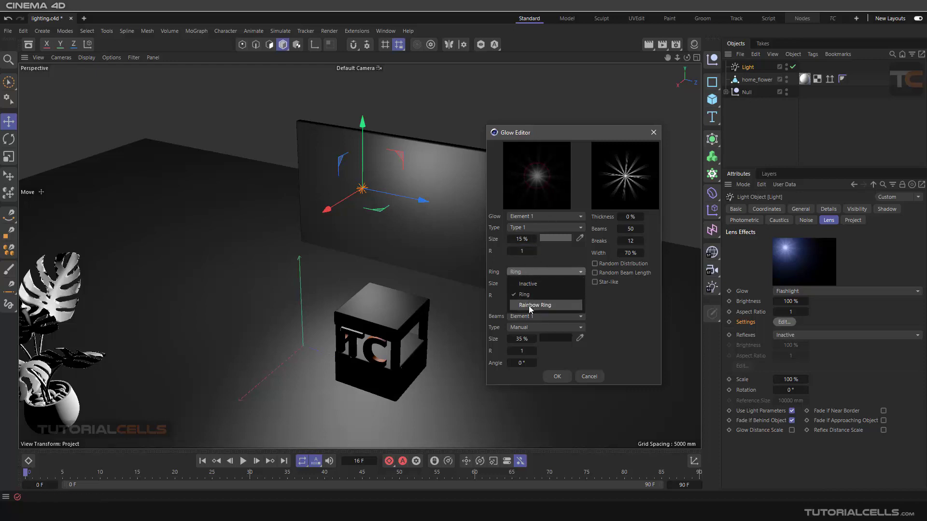
{"action": "left_click", "coordinate": [528, 305]}
{"action": "left_click", "coordinate": [539, 274]}
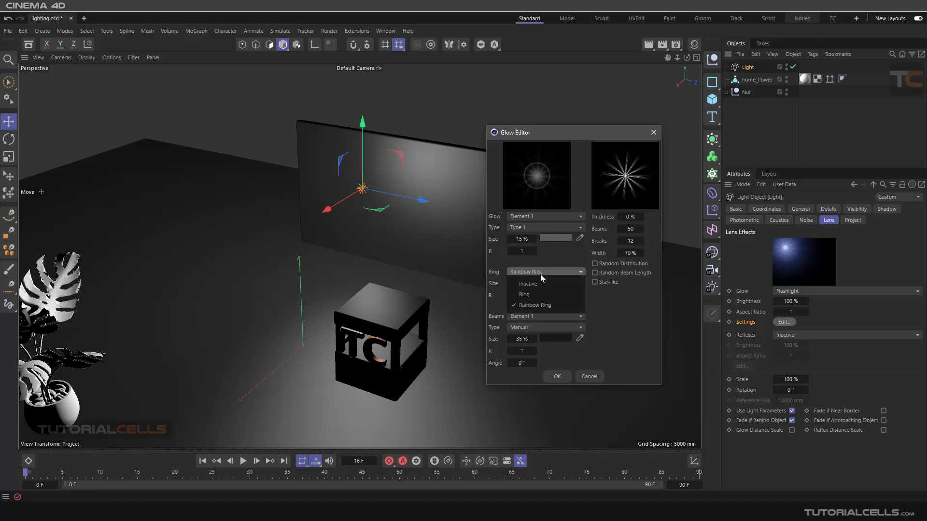
{"action": "left_click", "coordinate": [543, 291]}
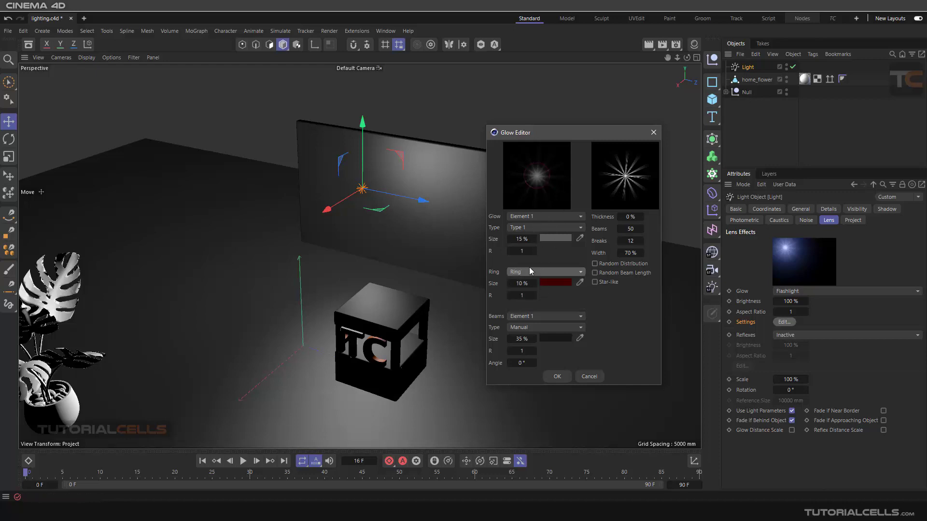
Set glow Element 2 to Type 2 and keep it selected.
{"action": "left_click", "coordinate": [533, 215]}
{"action": "left_click", "coordinate": [535, 239]}
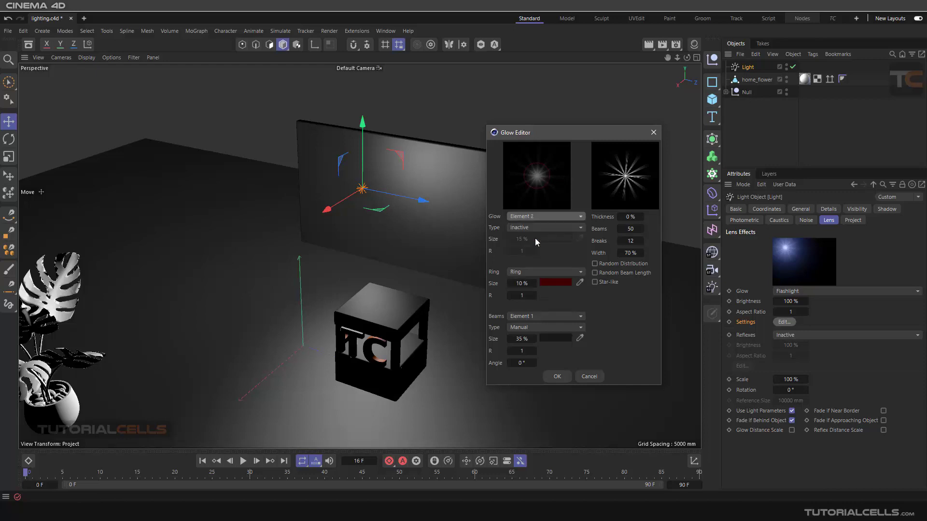
{"action": "left_click", "coordinate": [528, 227]}
{"action": "left_click", "coordinate": [531, 256]}
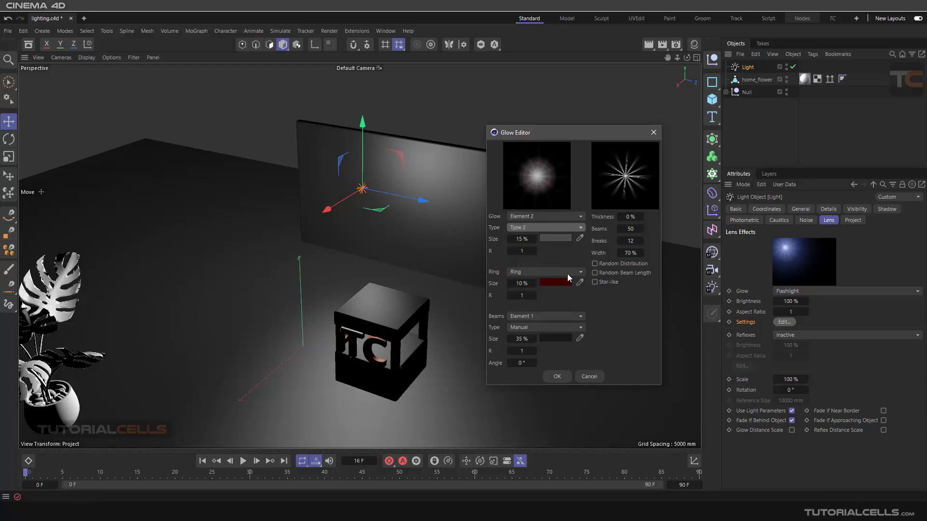
{"action": "left_click", "coordinate": [541, 216]}
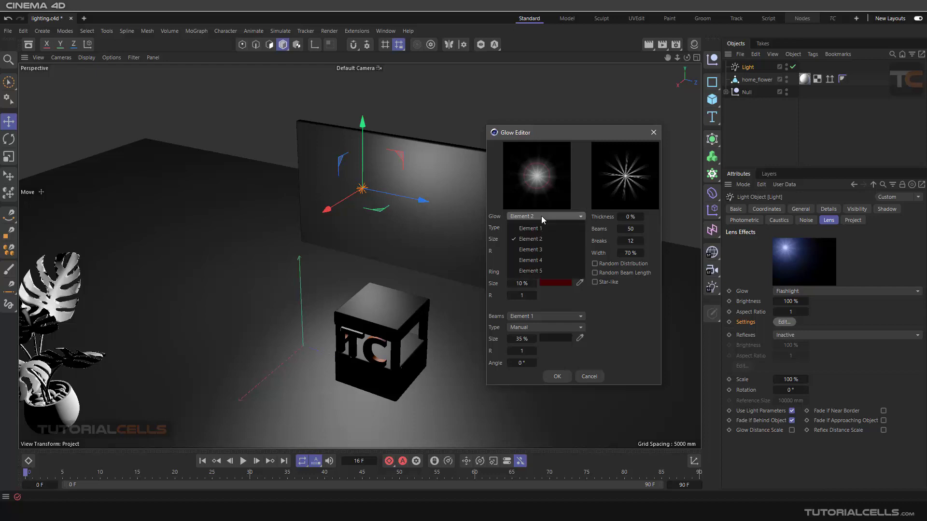
{"action": "left_click", "coordinate": [494, 215]}
{"action": "left_click", "coordinate": [525, 217]}
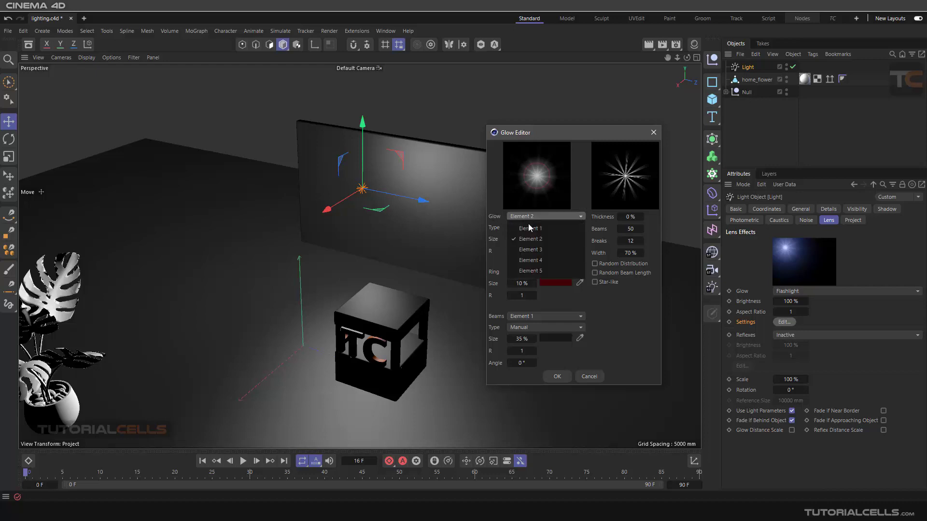
{"action": "left_click", "coordinate": [535, 190]}
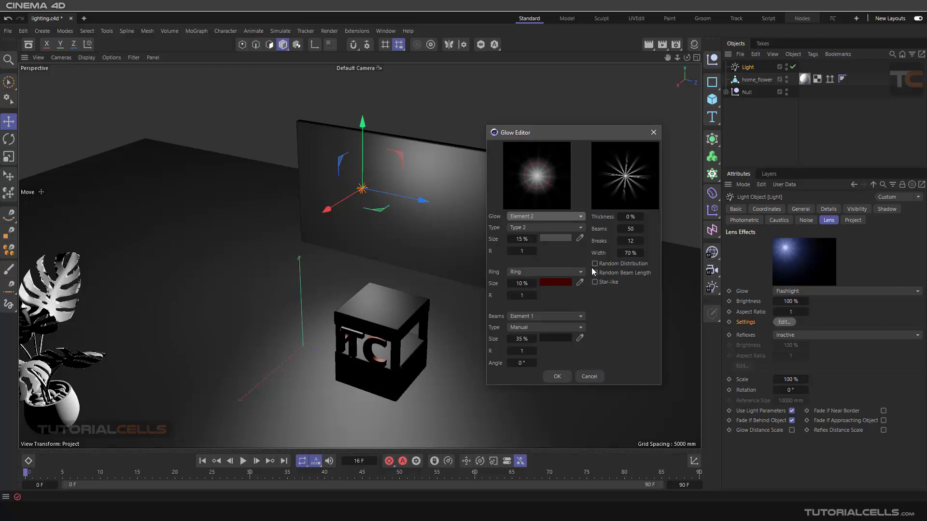
Browse the beam elements and set beam Element 1 to Type 1.
{"action": "left_click", "coordinate": [538, 317]}
{"action": "left_click", "coordinate": [541, 339]}
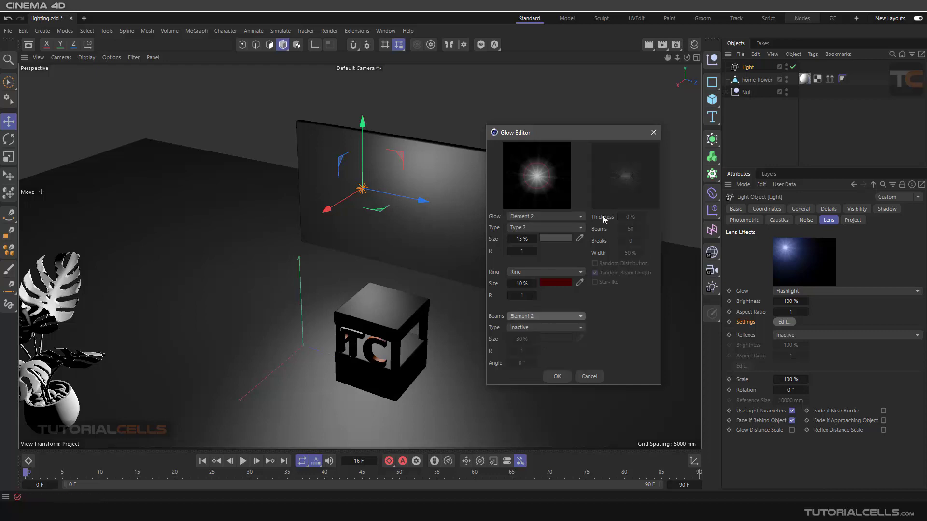
{"action": "left_click", "coordinate": [533, 317]}
{"action": "left_click", "coordinate": [532, 356]}
{"action": "left_click", "coordinate": [538, 321]}
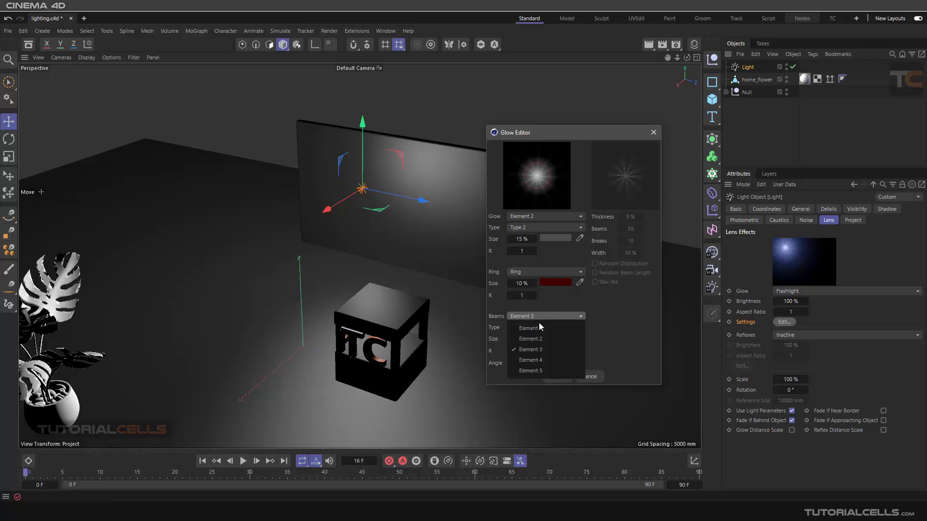
{"action": "left_click", "coordinate": [538, 329]}
{"action": "left_click", "coordinate": [528, 331]}
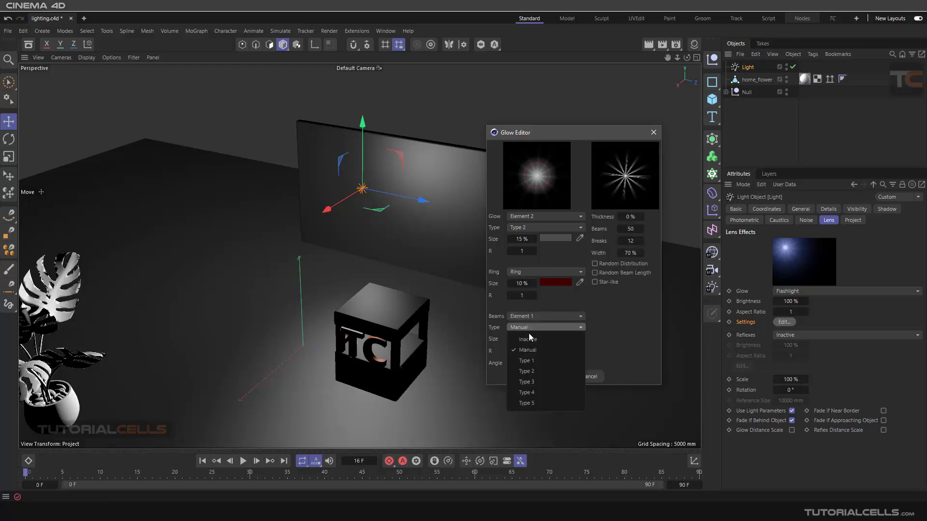
{"action": "left_click", "coordinate": [528, 359]}
{"action": "left_click", "coordinate": [534, 319]}
{"action": "left_click", "coordinate": [535, 346]}
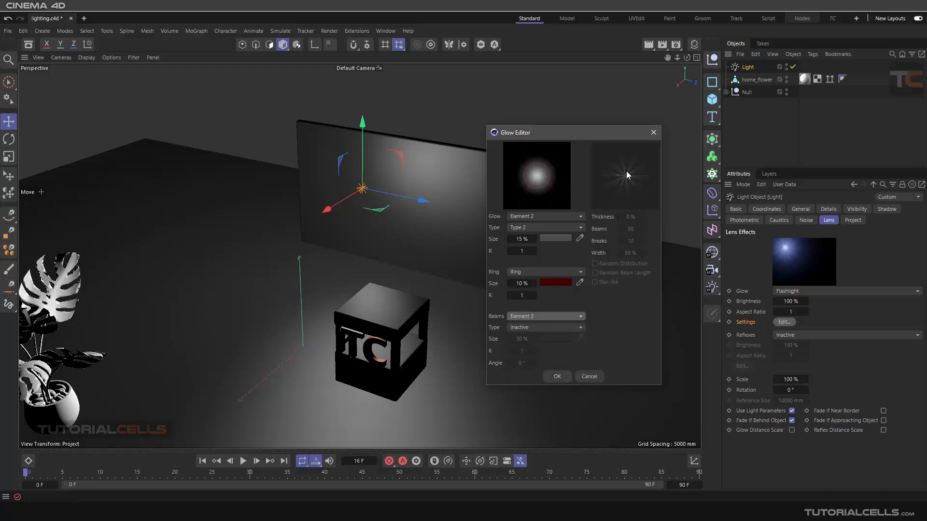
{"action": "left_click", "coordinate": [546, 316]}
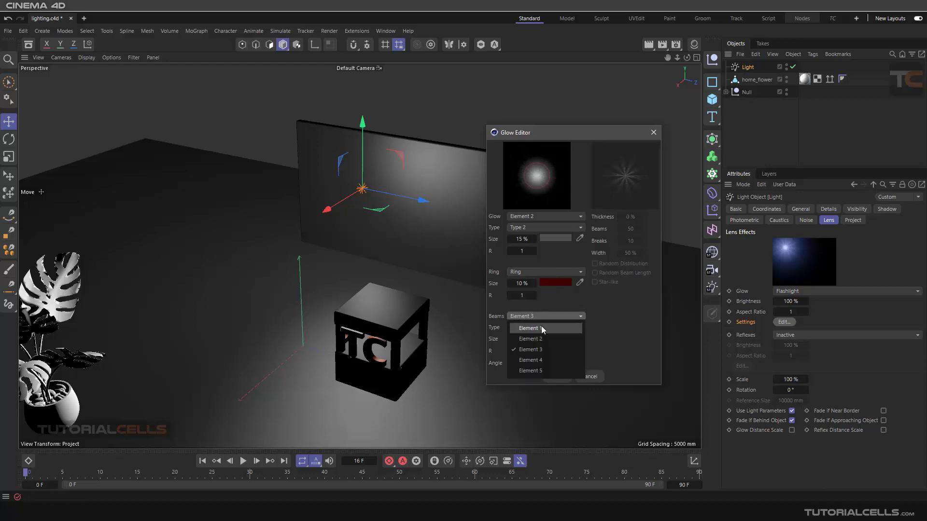
{"action": "left_click", "coordinate": [541, 328]}
Give the beams 8% thickness, random distribution, a star-like shape and 60% size.
{"action": "left_click_drag", "start_coordinate": [618, 218], "coordinate": [644, 253]}
{"action": "left_click", "coordinate": [595, 264]}
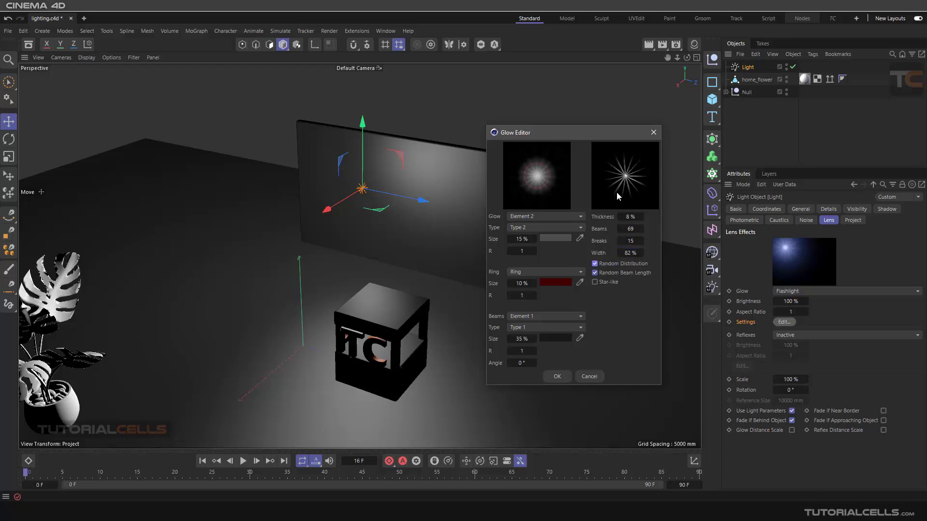
{"action": "left_click", "coordinate": [611, 281]}
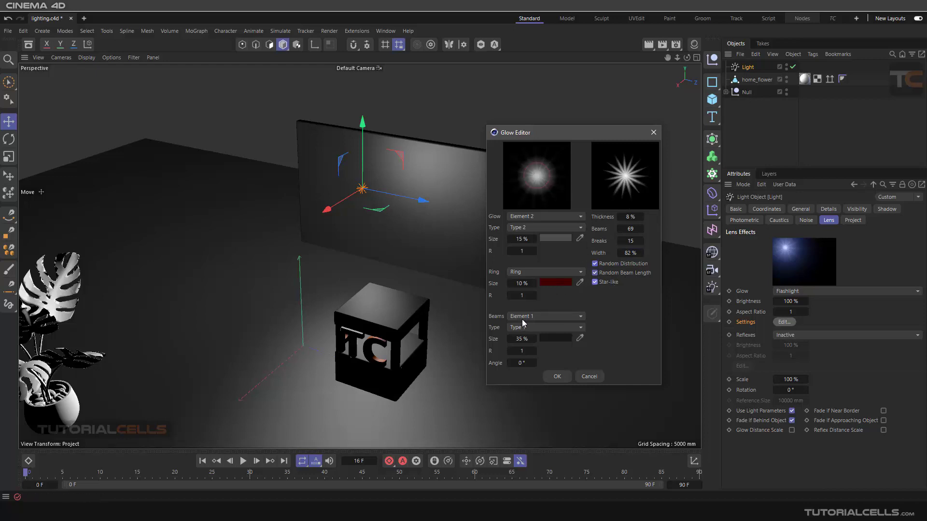
{"action": "left_click_drag", "start_coordinate": [534, 339], "coordinate": [555, 363]}
Close the Glow Editor, apply Default lens reflexes, and render the viewport to preview the flare.
{"action": "left_click", "coordinate": [588, 377]}
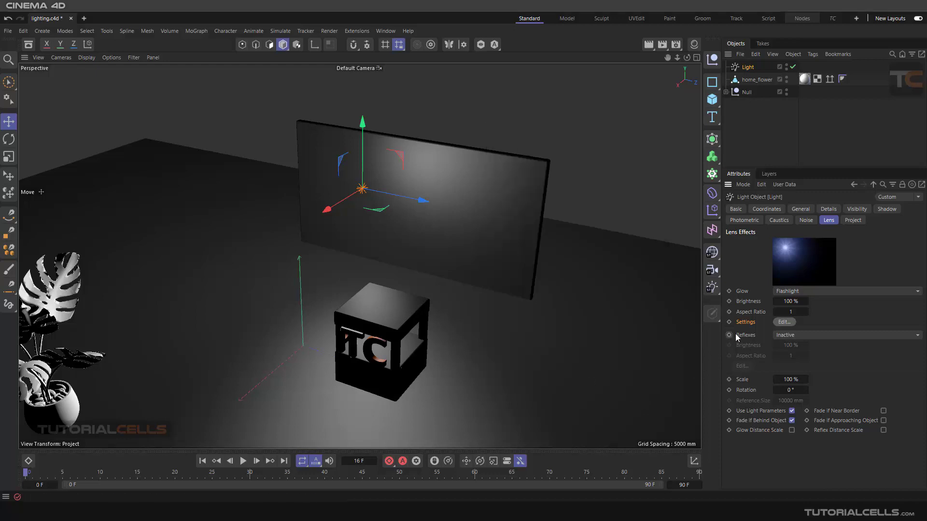
{"action": "left_click", "coordinate": [802, 336]}
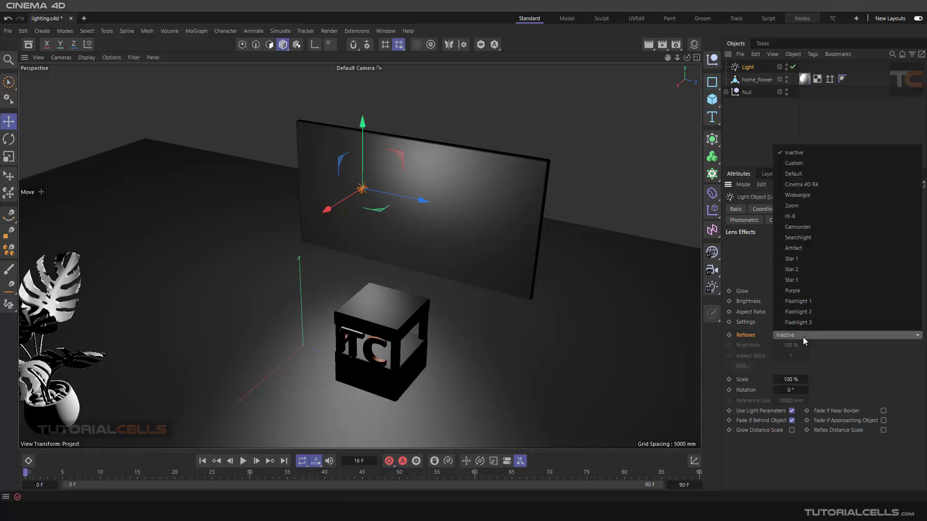
{"action": "left_click", "coordinate": [797, 174]}
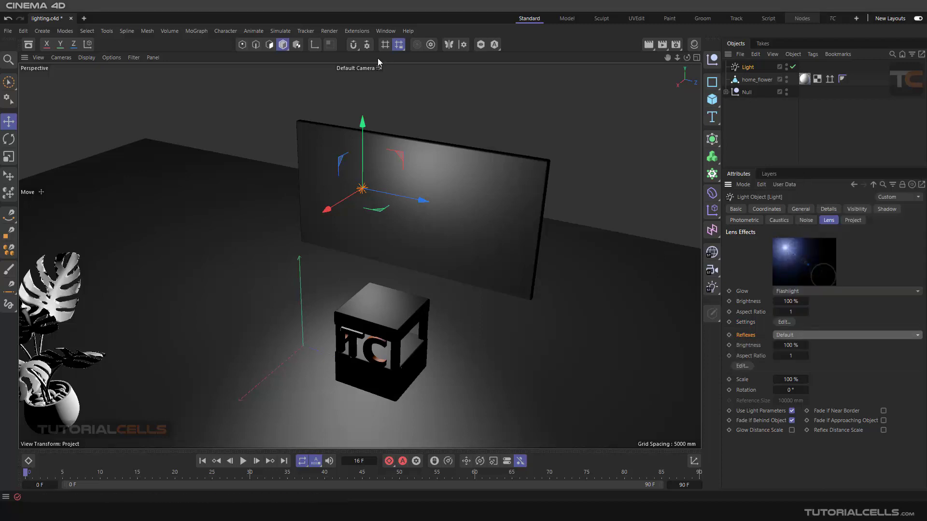
{"action": "left_click", "coordinate": [649, 44]}
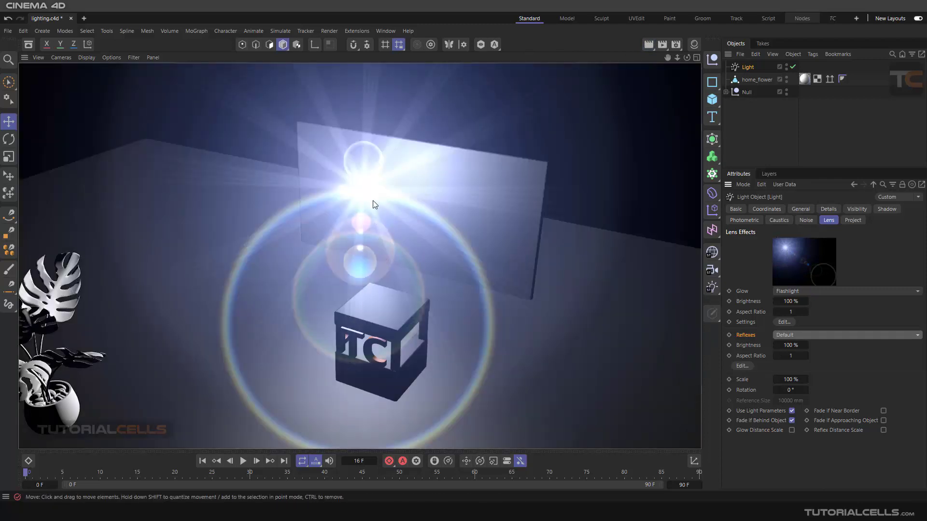
Set glow brightness to 20% and reflex brightness to 82%, re-rendering from a new angle.
{"action": "left_click", "coordinate": [795, 301]}
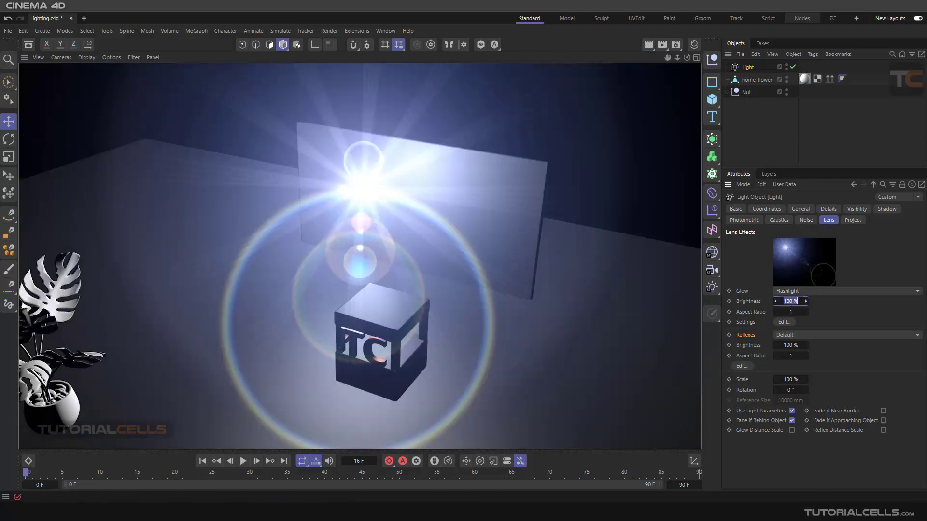
{"action": "type", "text": "20"}
{"action": "key", "text": "Return"}
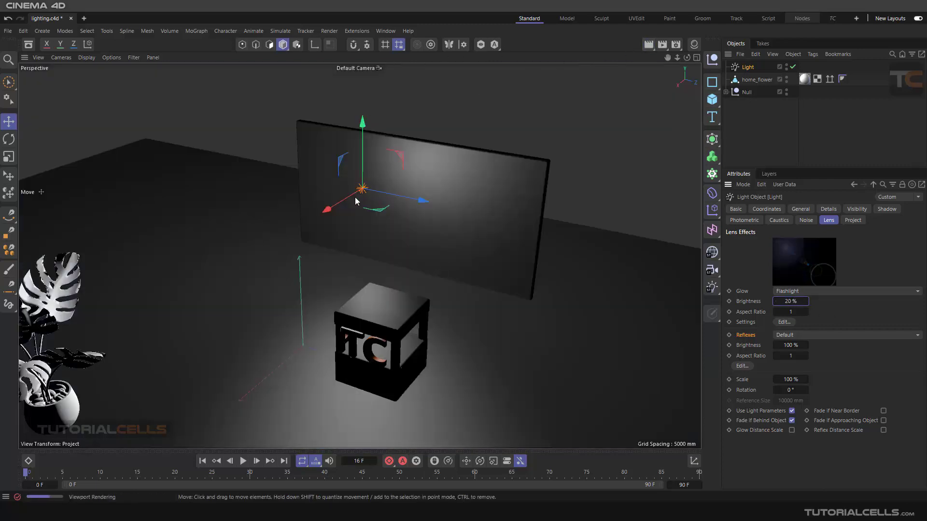
{"action": "key", "text": "ctrl+r"}
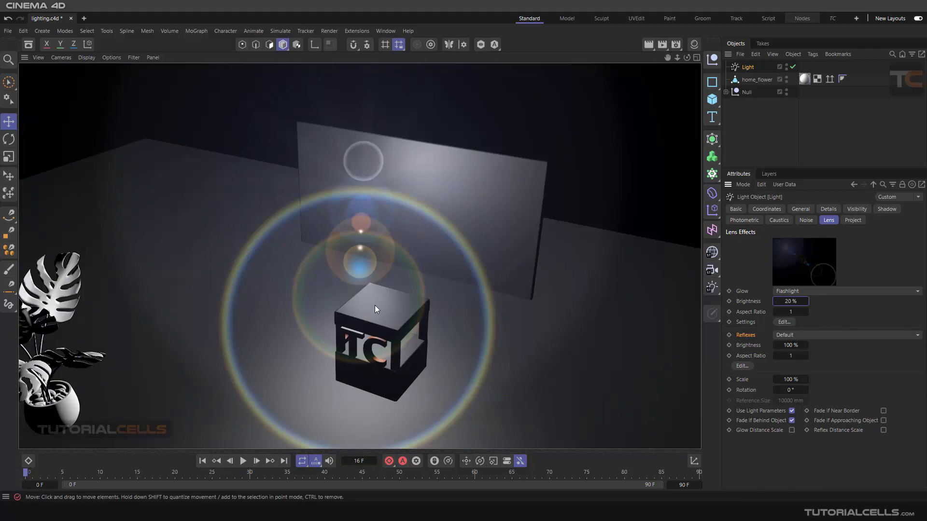
{"action": "left_click_drag", "start_coordinate": [346, 236], "coordinate": [405, 226], "text": "alt"}
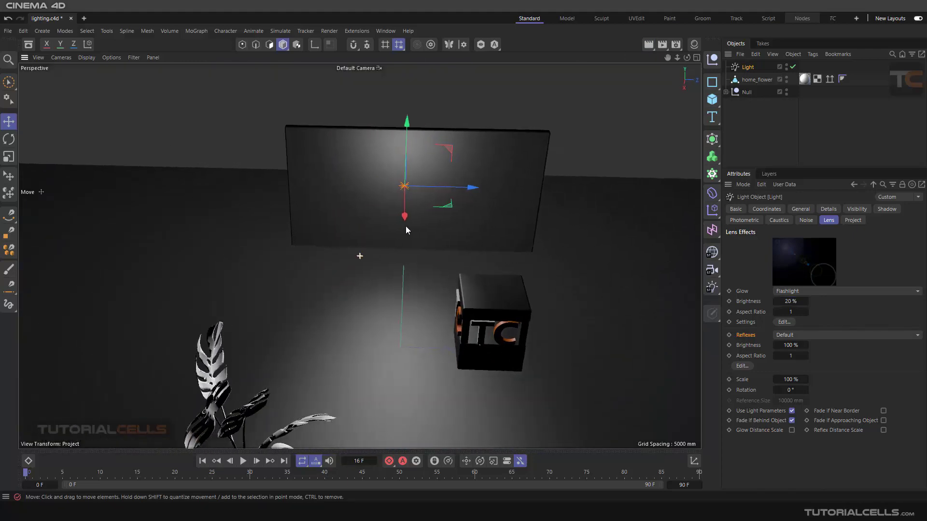
{"action": "key", "text": "ctrl+r"}
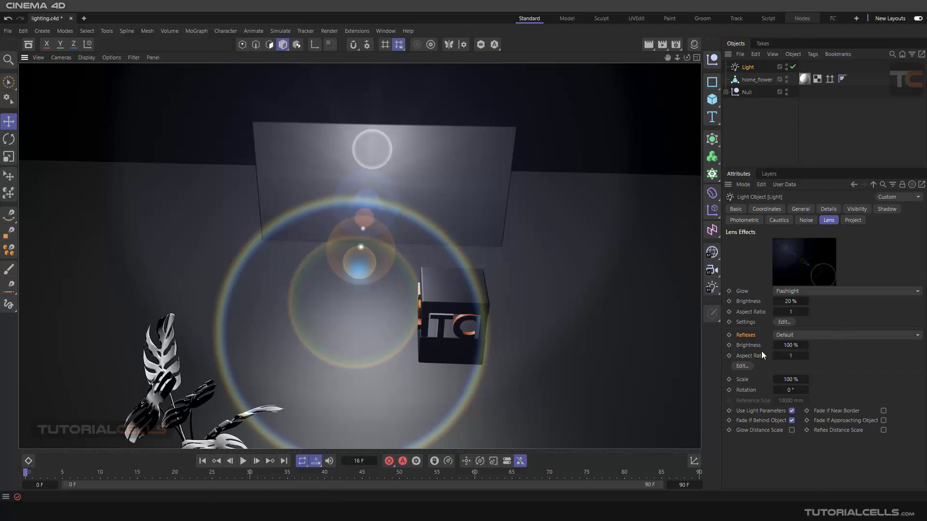
{"action": "left_click_drag", "start_coordinate": [787, 345], "coordinate": [779, 345]}
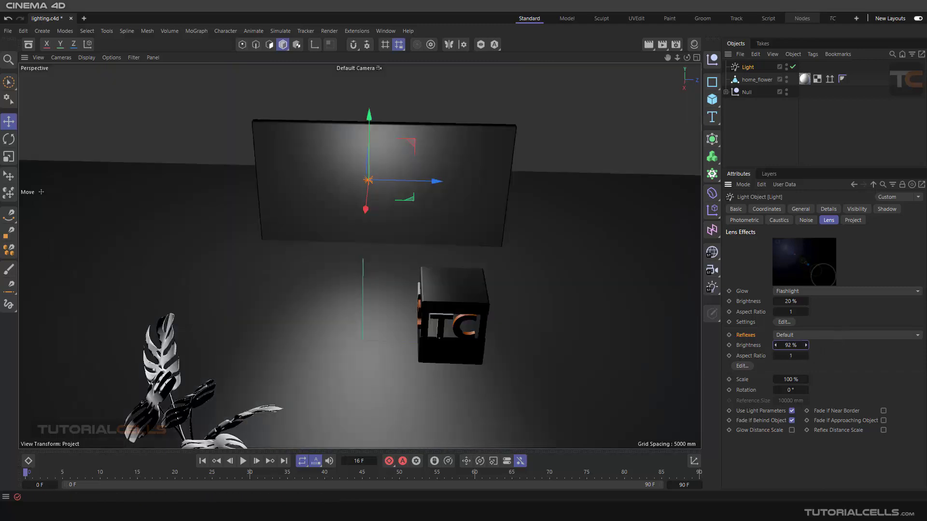
{"action": "left_click", "coordinate": [749, 366]}
Move the Lens Editor aside and step through the reflex elements toward element 10.
{"action": "left_click_drag", "start_coordinate": [707, 317], "coordinate": [528, 236]}
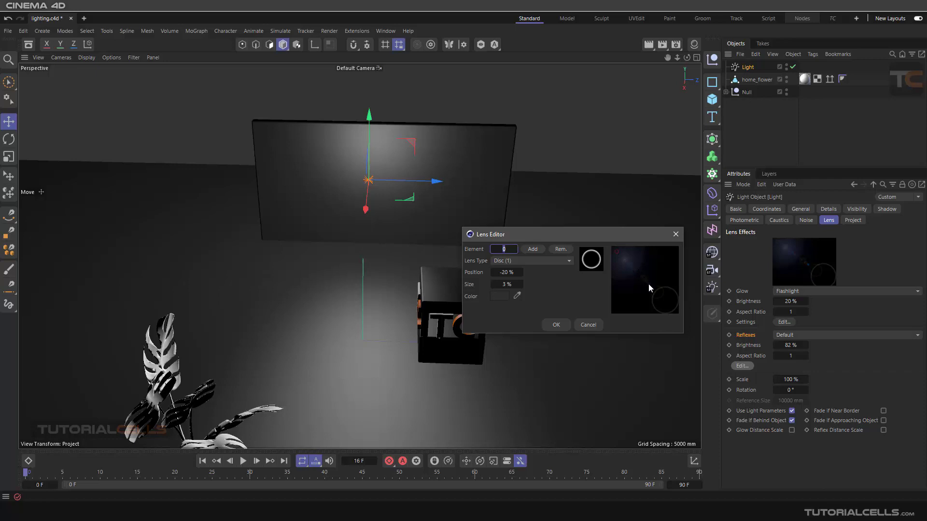
{"action": "left_click", "coordinate": [559, 261]}
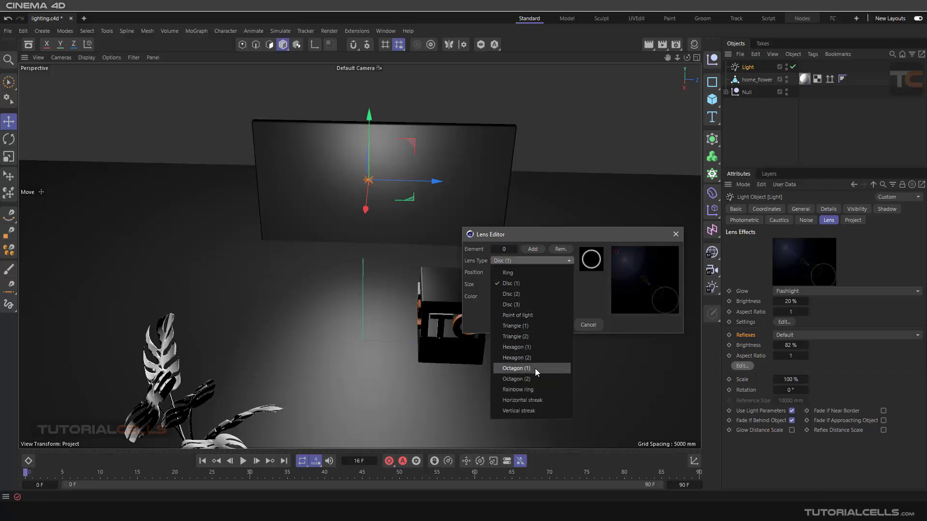
{"action": "left_click", "coordinate": [579, 290]}
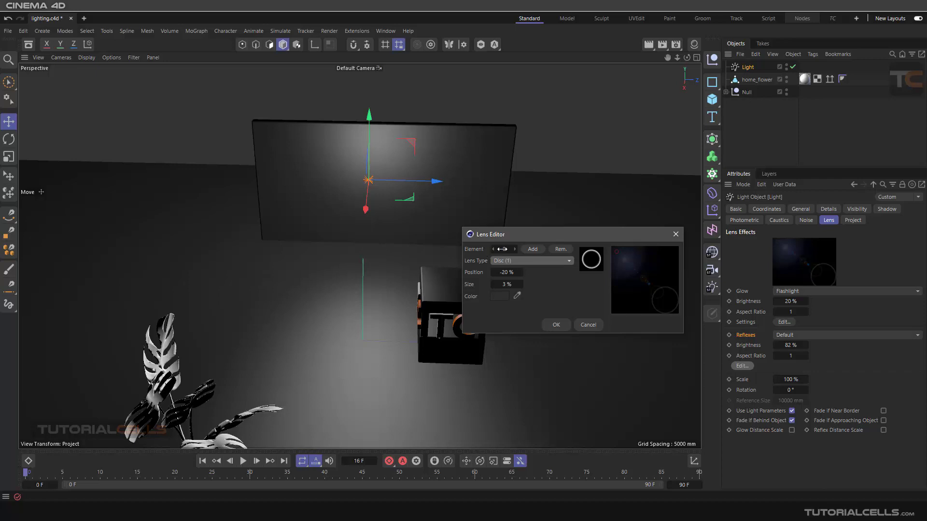
{"action": "left_click", "coordinate": [514, 250]}
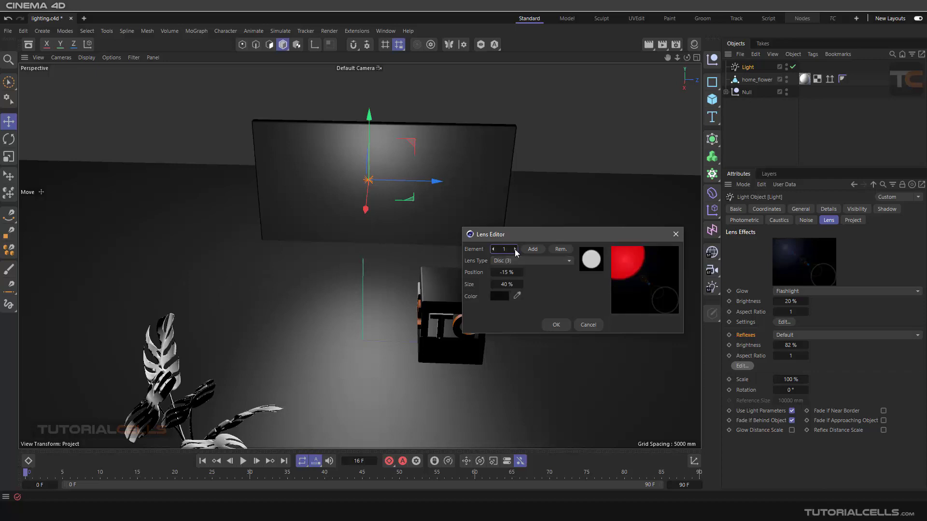
{"action": "left_click", "coordinate": [515, 249]}
{"action": "left_click", "coordinate": [515, 249]}
{"action": "left_click", "coordinate": [515, 249]}
{"action": "left_click", "coordinate": [514, 249]}
{"action": "left_click", "coordinate": [515, 249]}
{"action": "left_click", "coordinate": [514, 249]}
{"action": "left_click", "coordinate": [515, 249]}
{"action": "left_click", "coordinate": [515, 250]}
{"action": "left_click", "coordinate": [515, 249]}
{"action": "left_click", "coordinate": [515, 249]}
{"action": "left_click", "coordinate": [515, 249]}
{"action": "left_click", "coordinate": [515, 249]}
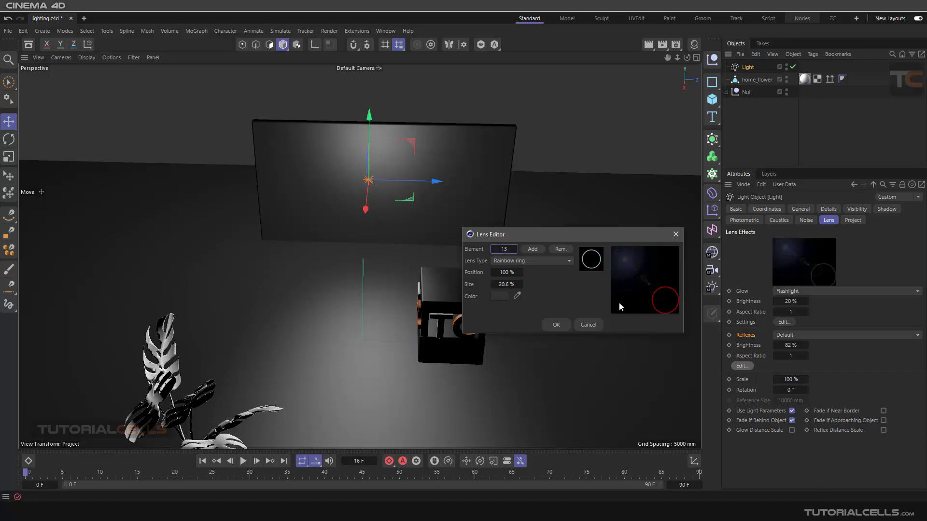
Add and remove a ring element, then change reflex element 13 to Triangle (1).
{"action": "left_click", "coordinate": [533, 249]}
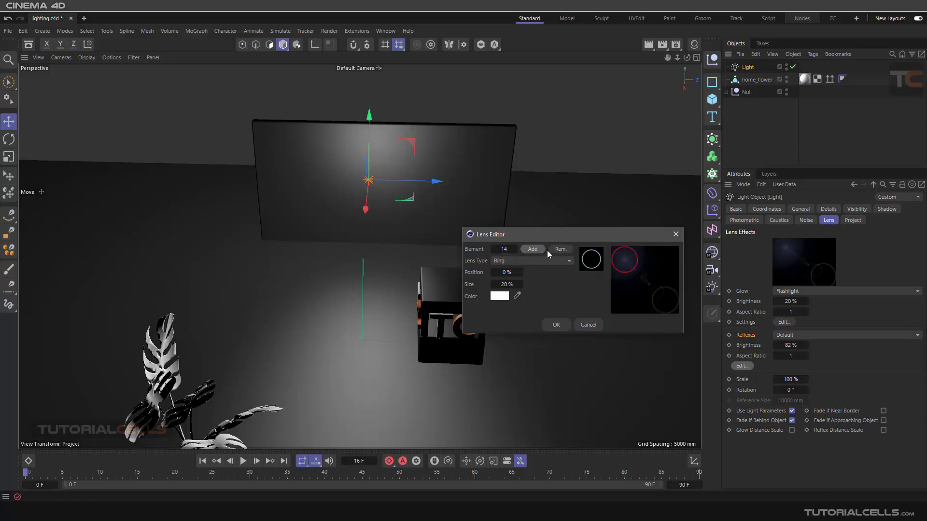
{"action": "left_click", "coordinate": [558, 252]}
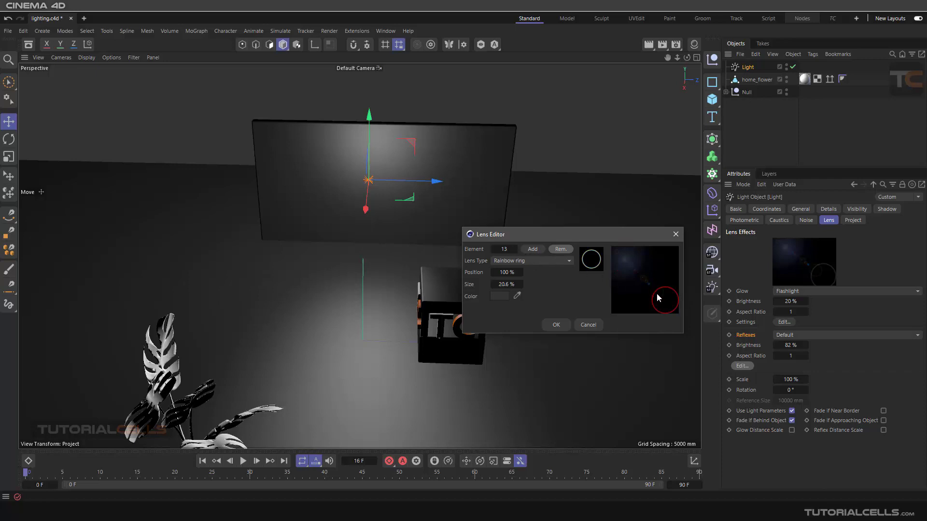
{"action": "left_click", "coordinate": [543, 265]}
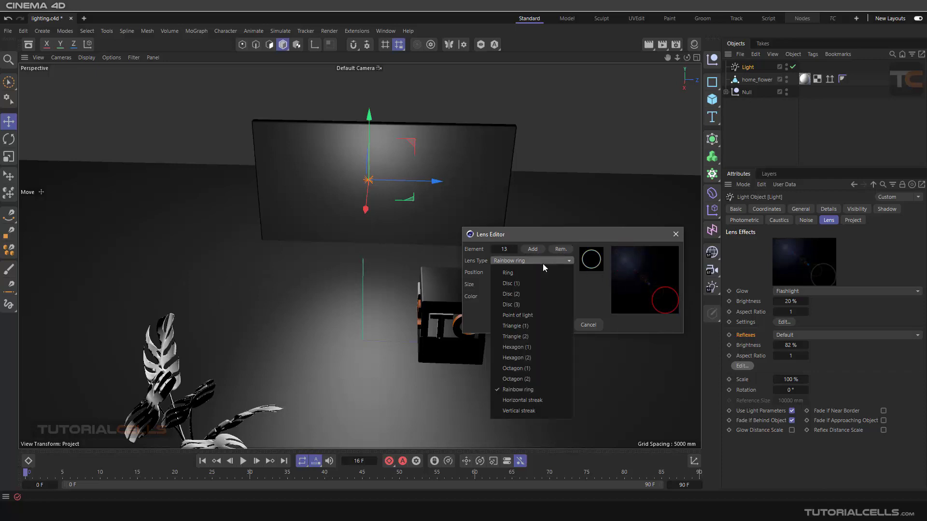
{"action": "left_click", "coordinate": [532, 324]}
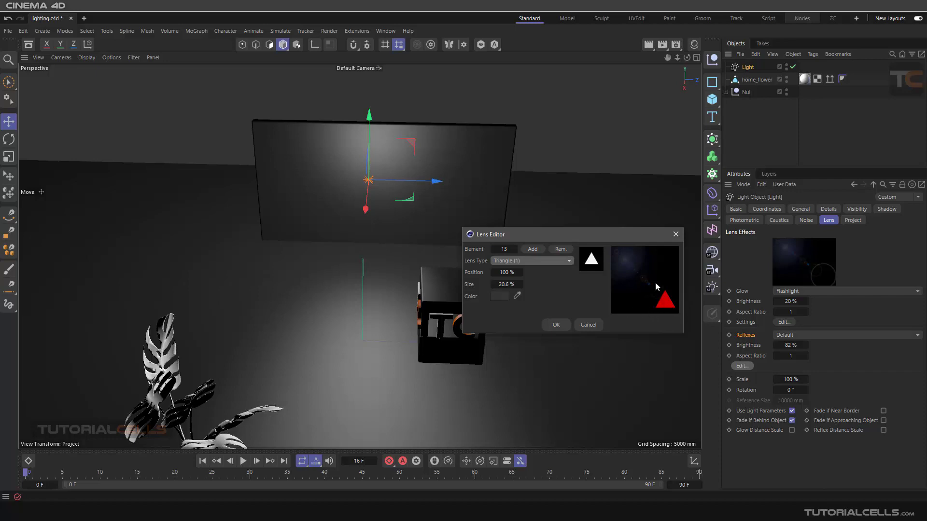
Recolour reflex element 8 green and confirm the Lens Editor with OK.
{"action": "left_click", "coordinate": [493, 250]}
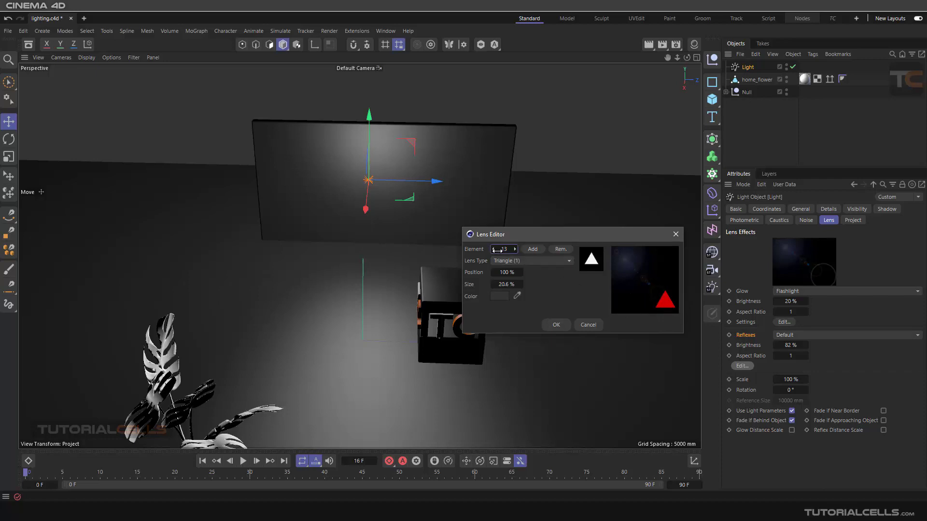
{"action": "left_click", "coordinate": [493, 251]}
{"action": "left_click", "coordinate": [494, 250]}
{"action": "left_click", "coordinate": [494, 250]}
{"action": "left_click", "coordinate": [494, 250]}
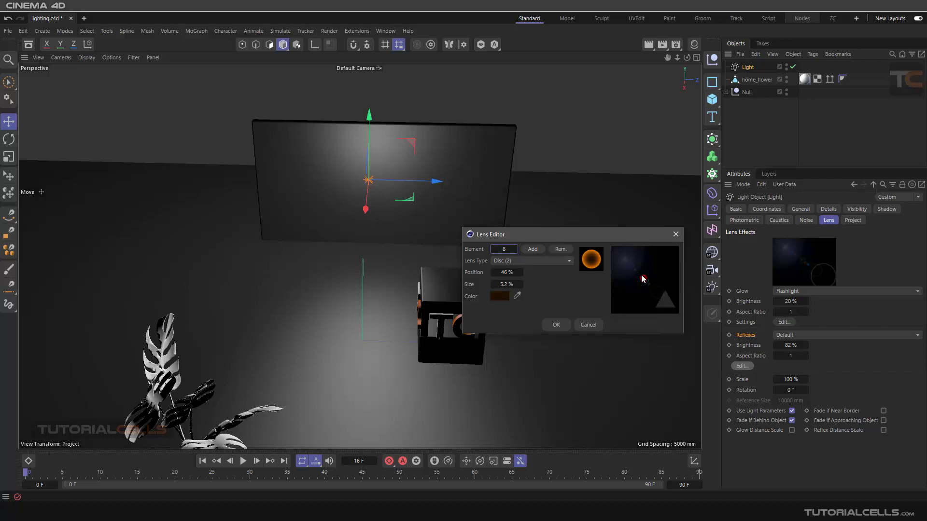
{"action": "left_click", "coordinate": [502, 298]}
{"action": "left_click_drag", "start_coordinate": [504, 298], "coordinate": [492, 318]}
{"action": "left_click", "coordinate": [485, 333]}
{"action": "left_click", "coordinate": [556, 325]}
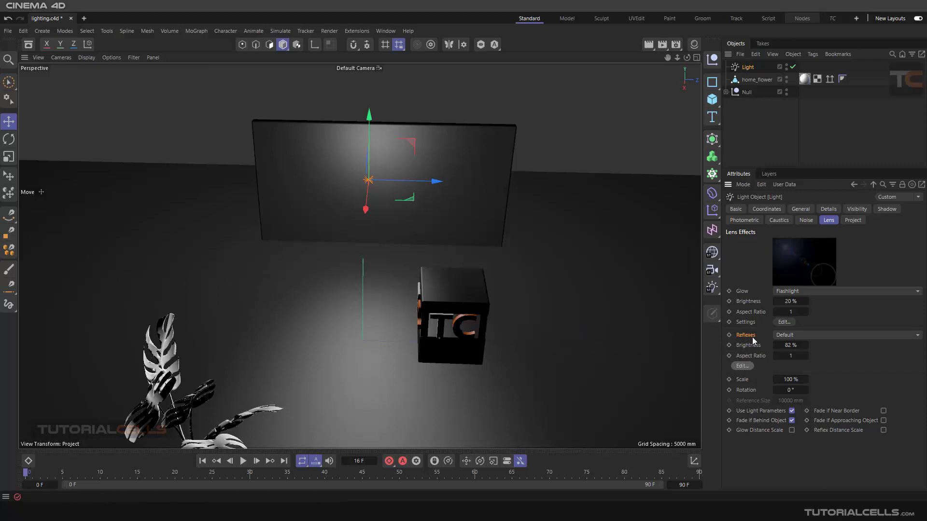
Set the lens effect scale to 94% and rotation to 9°, noting Use Light Parameters.
{"action": "left_click_drag", "start_coordinate": [778, 382], "coordinate": [813, 291]}
{"action": "left_click", "coordinate": [793, 390]}
{"action": "left_click_drag", "start_coordinate": [792, 390], "coordinate": [803, 390]}
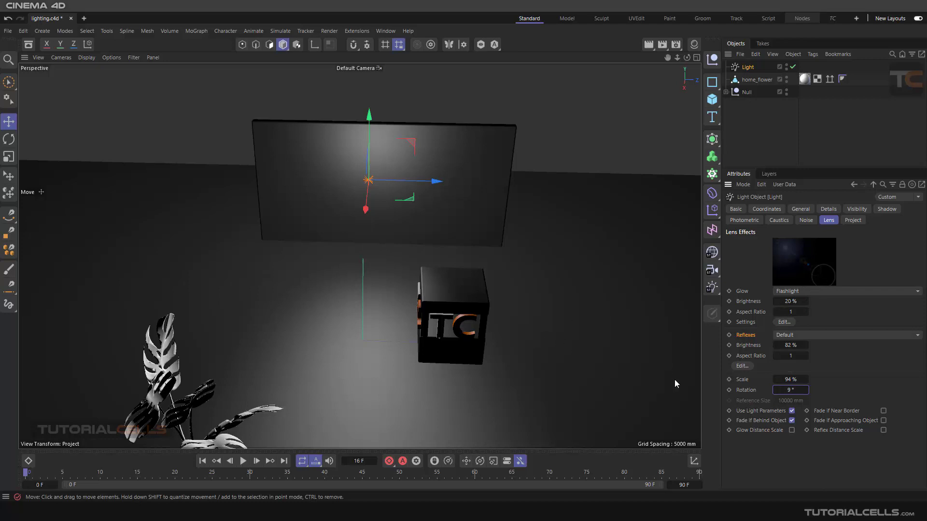
{"action": "left_click", "coordinate": [751, 413]}
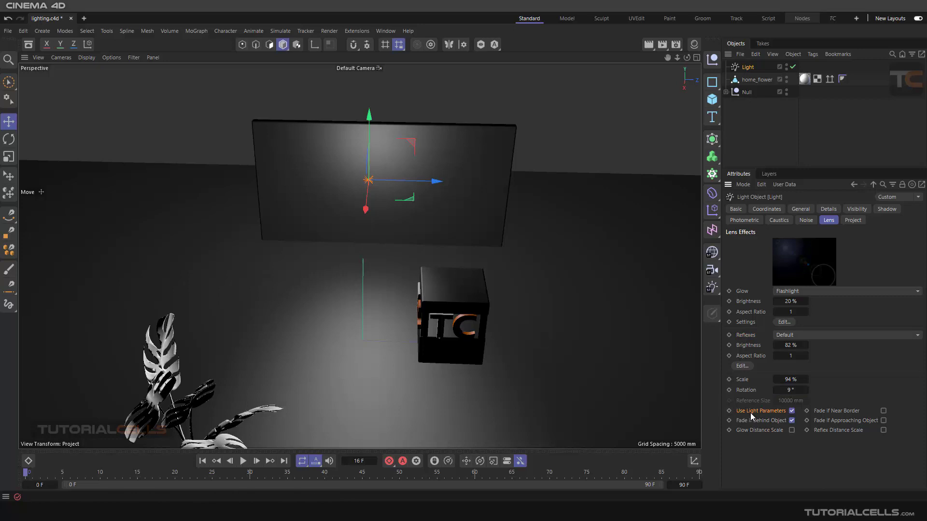
Make the light colour red and render the viewport to see the red flare.
{"action": "left_click", "coordinate": [800, 209]}
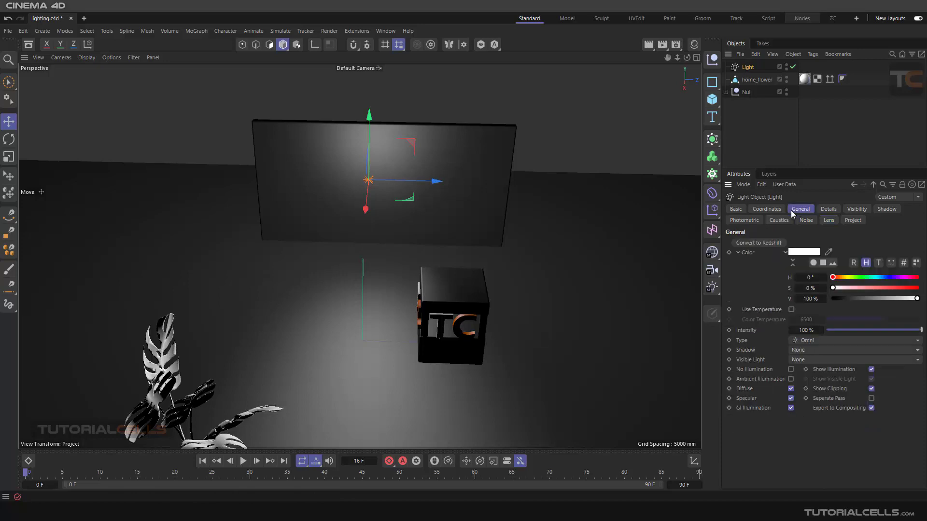
{"action": "left_click", "coordinate": [797, 252]}
{"action": "left_click", "coordinate": [912, 277]}
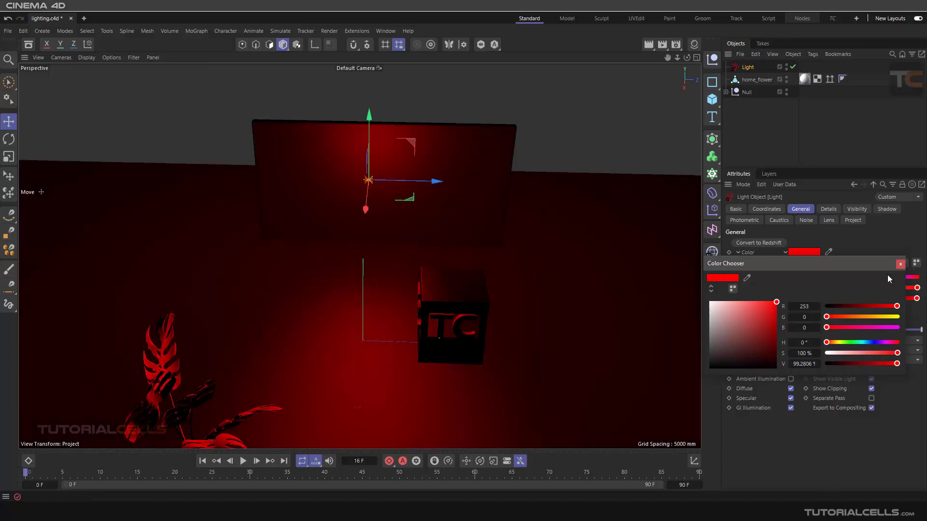
{"action": "left_click", "coordinate": [649, 44]}
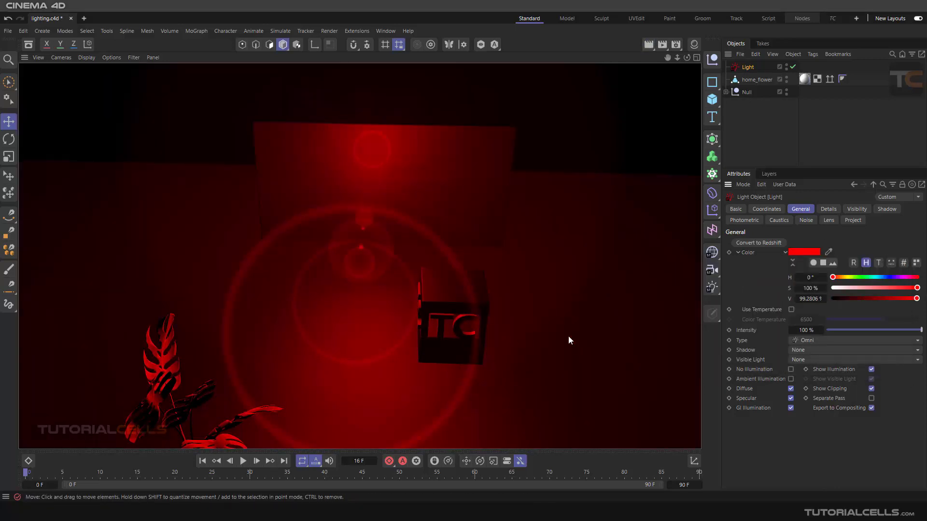
{"action": "left_click", "coordinate": [827, 220]}
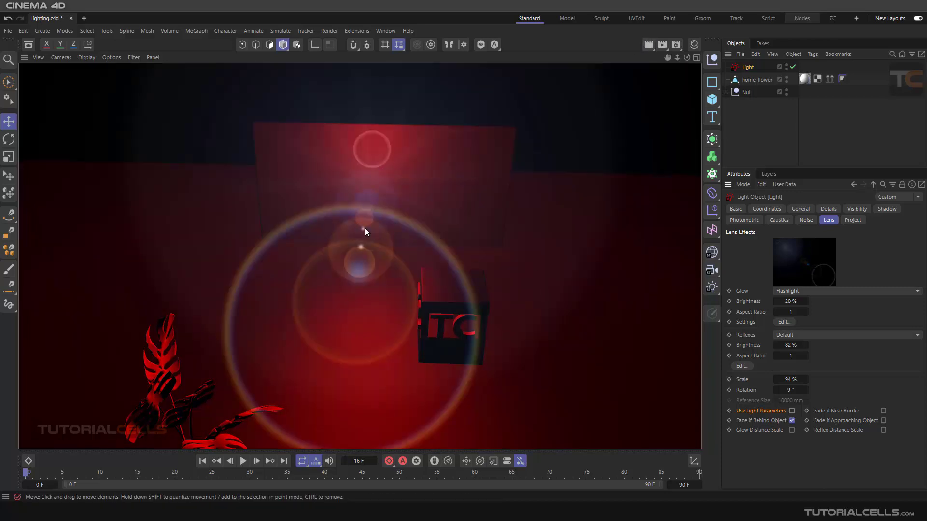
Reset the light colour to its default white from the colour parameter's context menu.
{"action": "left_click", "coordinate": [799, 210]}
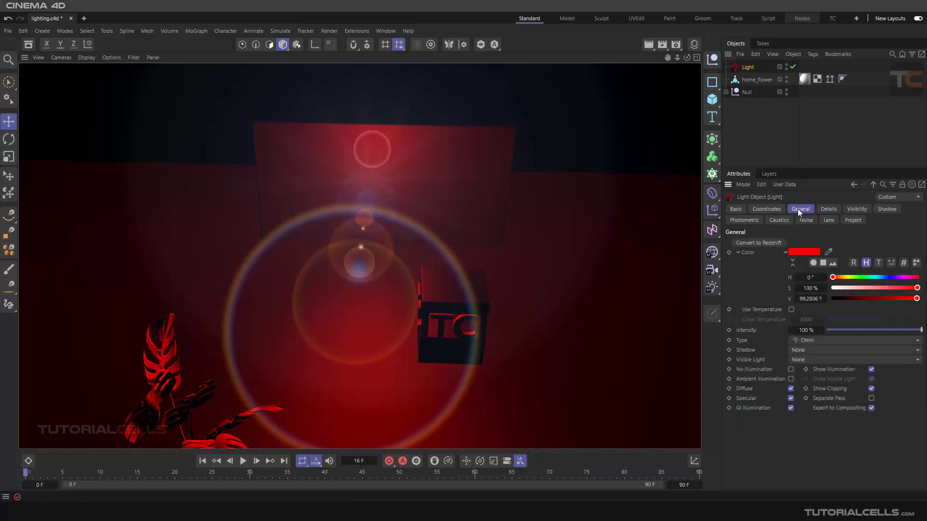
{"action": "right_click", "coordinate": [797, 252]}
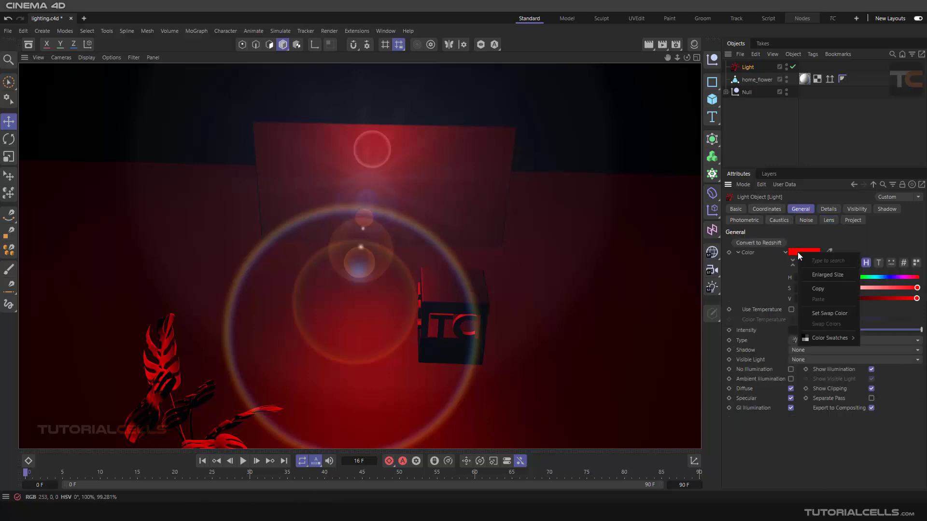
{"action": "left_click", "coordinate": [758, 250]}
{"action": "right_click", "coordinate": [752, 253]}
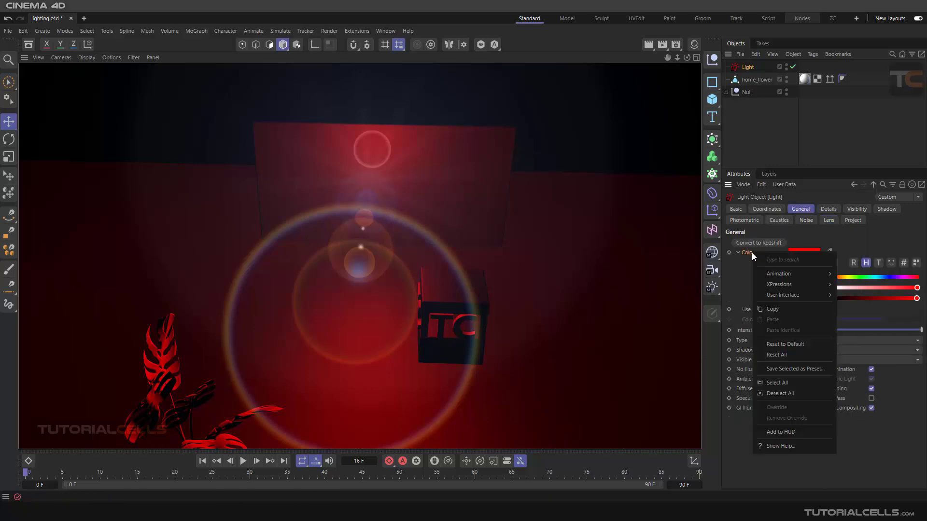
{"action": "left_click", "coordinate": [778, 346]}
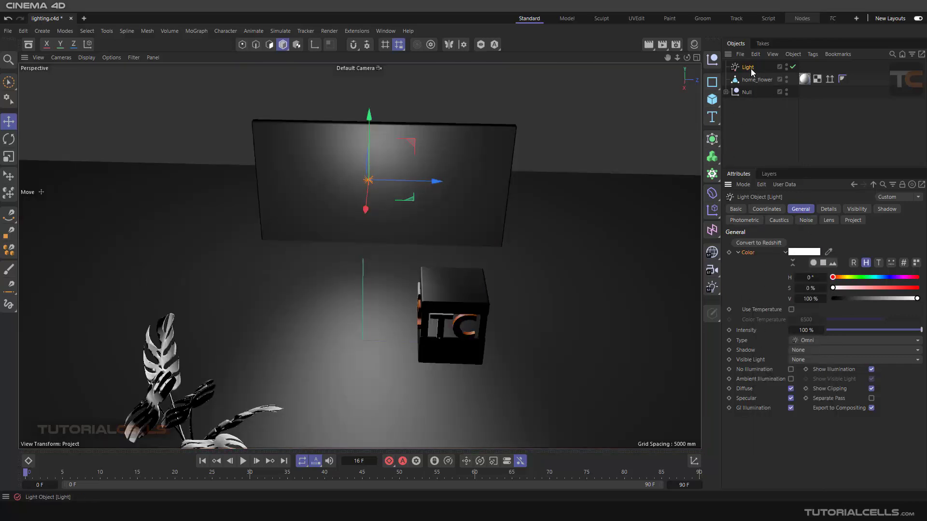
Orbit the view so the plane hides the light and render the flare in the viewport.
{"action": "left_click", "coordinate": [828, 220]}
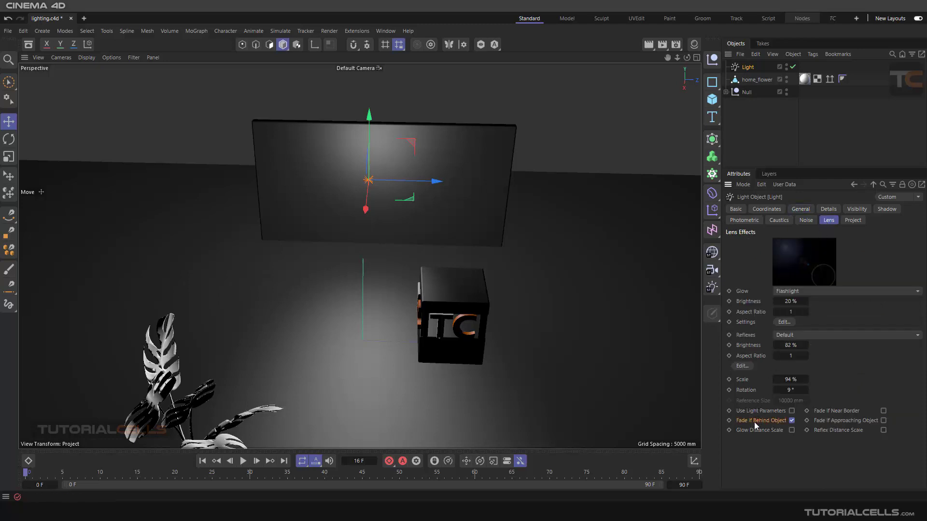
{"action": "left_click_drag", "start_coordinate": [319, 203], "coordinate": [348, 213], "text": "alt"}
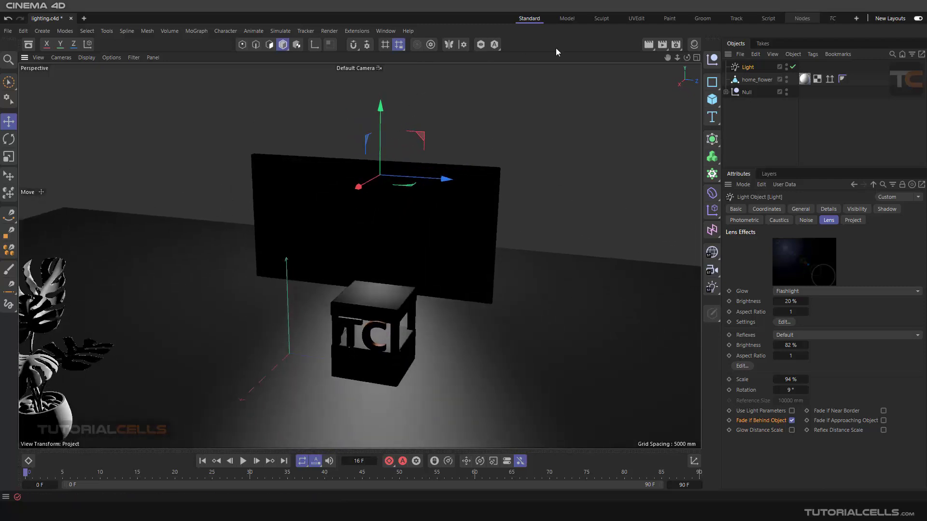
{"action": "left_click", "coordinate": [647, 45]}
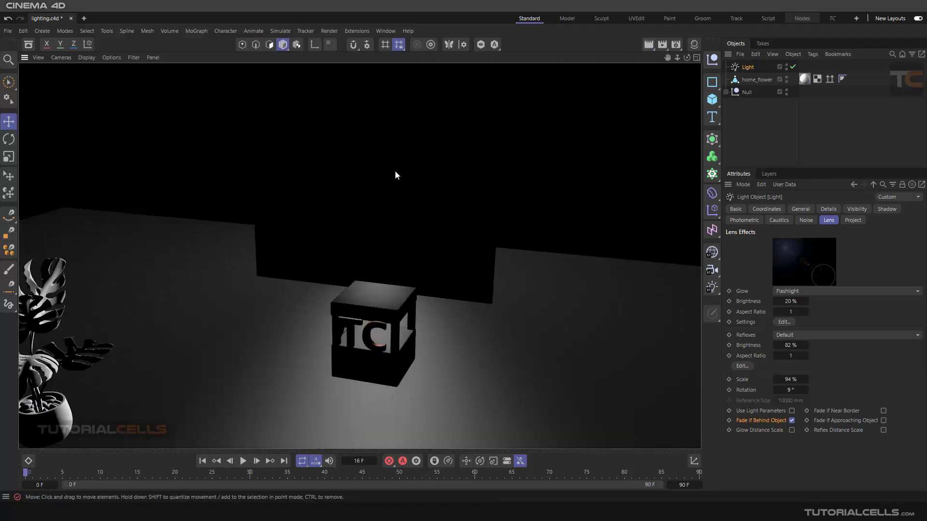
Render with Fade If Behind Object off, re-enable it, and move the light lower left.
{"action": "left_click", "coordinate": [792, 421]}
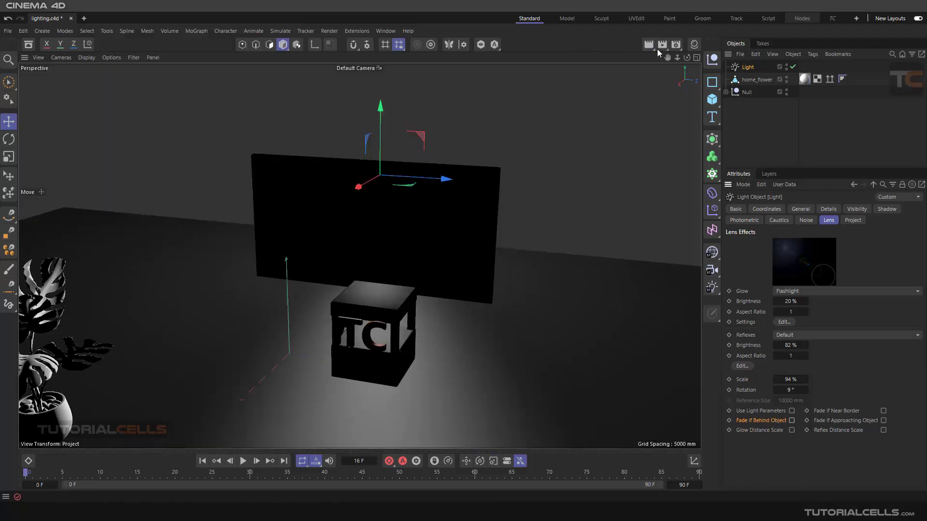
{"action": "left_click", "coordinate": [649, 46]}
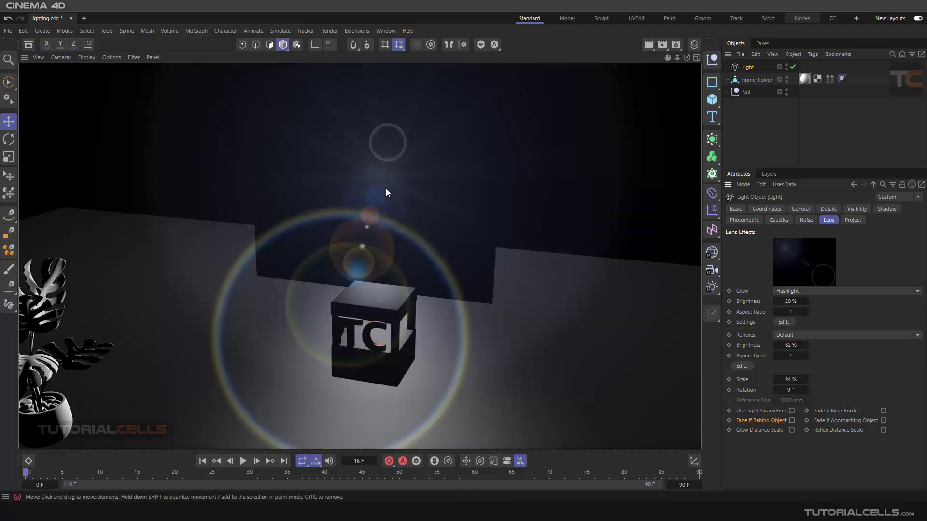
{"action": "left_click", "coordinate": [792, 420]}
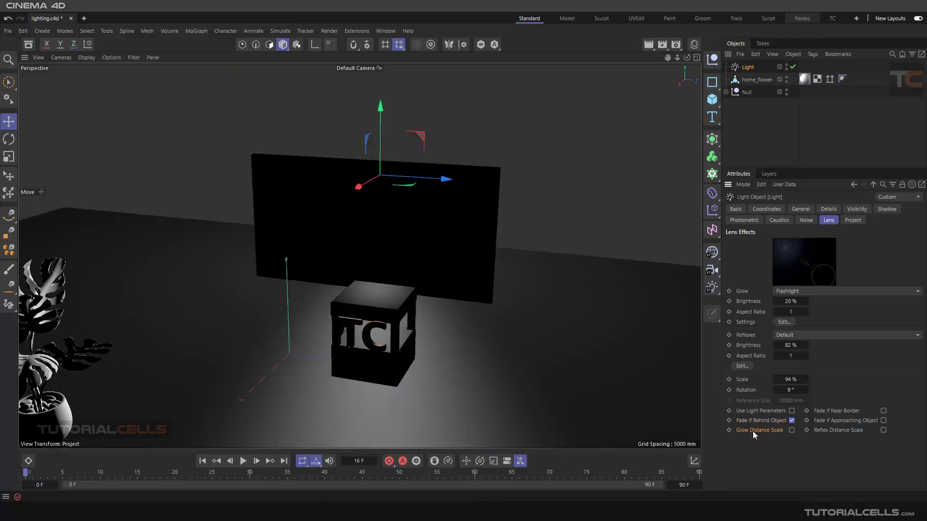
{"action": "left_click_drag", "start_coordinate": [382, 198], "coordinate": [328, 208]}
Render the moved light's flare close up and again zoomed out.
{"action": "left_click", "coordinate": [646, 48]}
{"action": "scroll", "coordinate": [396, 203], "scroll_direction": "down", "scroll_amount": 3}
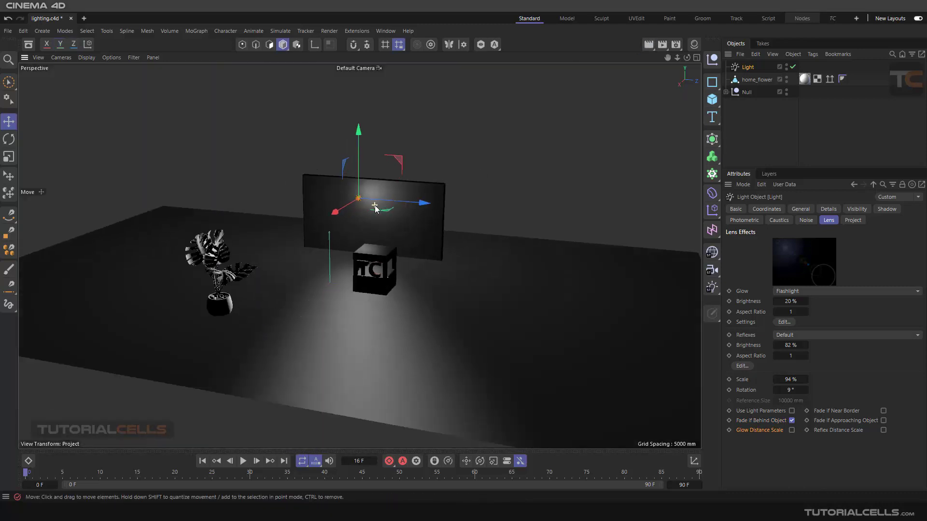
{"action": "scroll", "coordinate": [386, 202], "scroll_direction": "down", "scroll_amount": 3}
{"action": "left_click", "coordinate": [652, 48]}
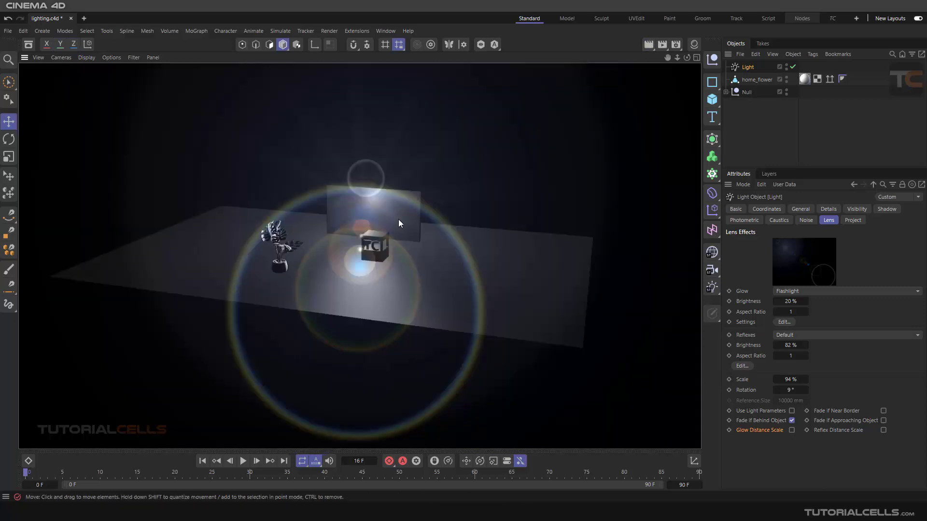
Enable Glow Distance Scale and render the flare at two zoom levels.
{"action": "left_click", "coordinate": [792, 430]}
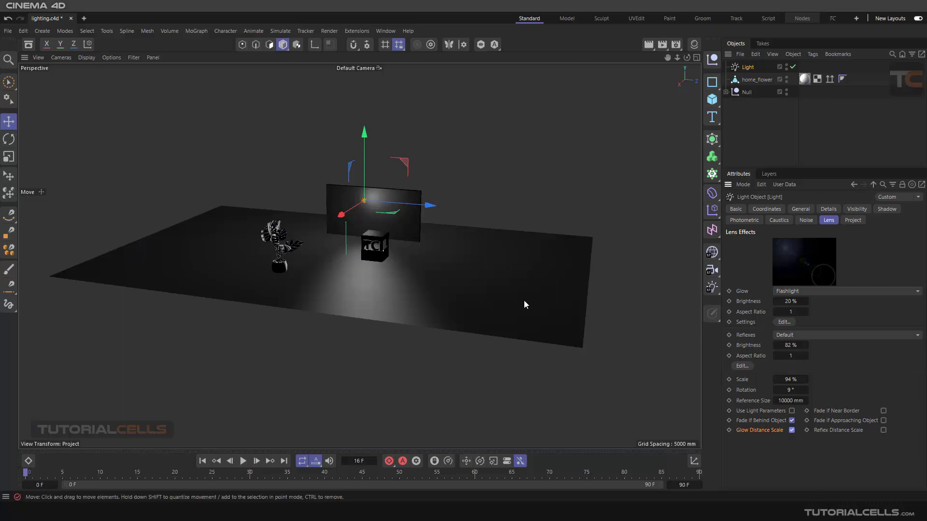
{"action": "scroll", "coordinate": [376, 192], "scroll_direction": "up", "scroll_amount": 5}
{"action": "left_click", "coordinate": [651, 45]}
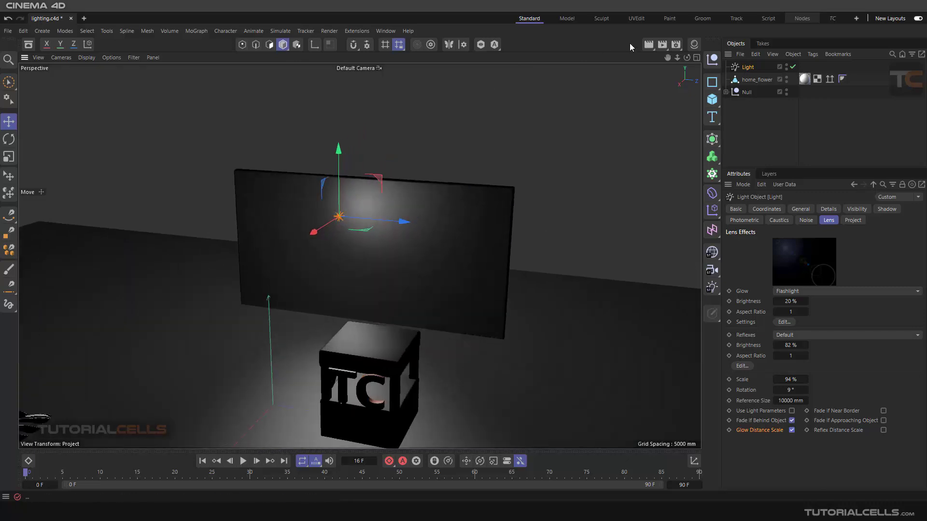
{"action": "scroll", "coordinate": [455, 176], "scroll_direction": "down", "scroll_amount": 6}
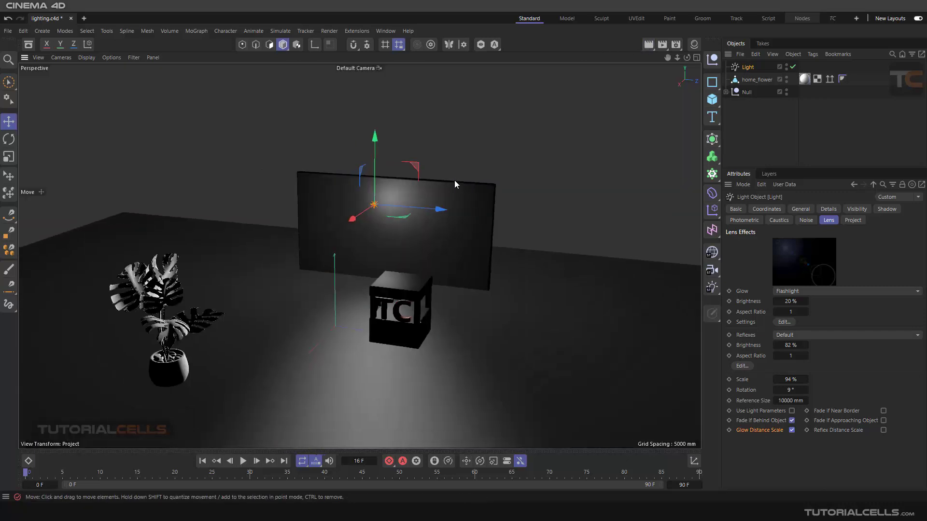
{"action": "left_click", "coordinate": [647, 46]}
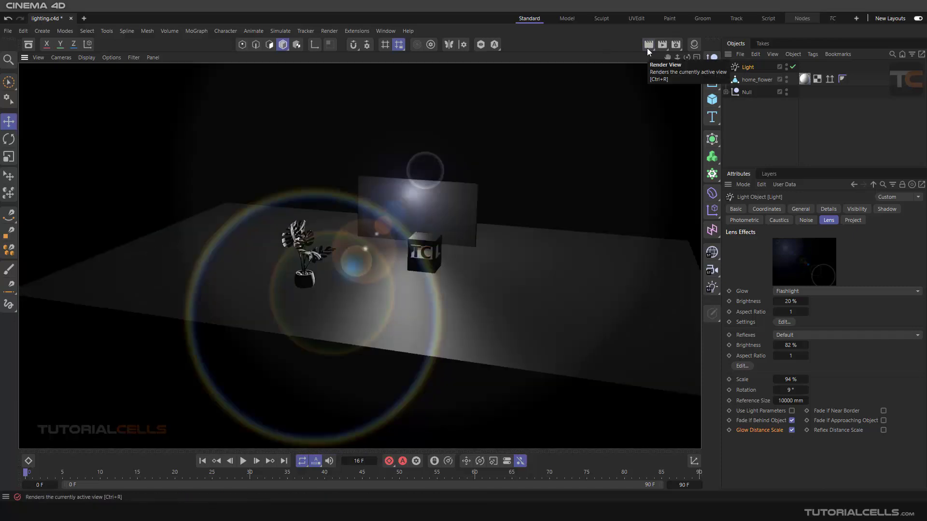
Render the zoomed-out scene, then drag the light out to the view's right edge.
{"action": "scroll", "coordinate": [487, 145], "scroll_direction": "down", "scroll_amount": 5}
{"action": "left_click", "coordinate": [647, 47]}
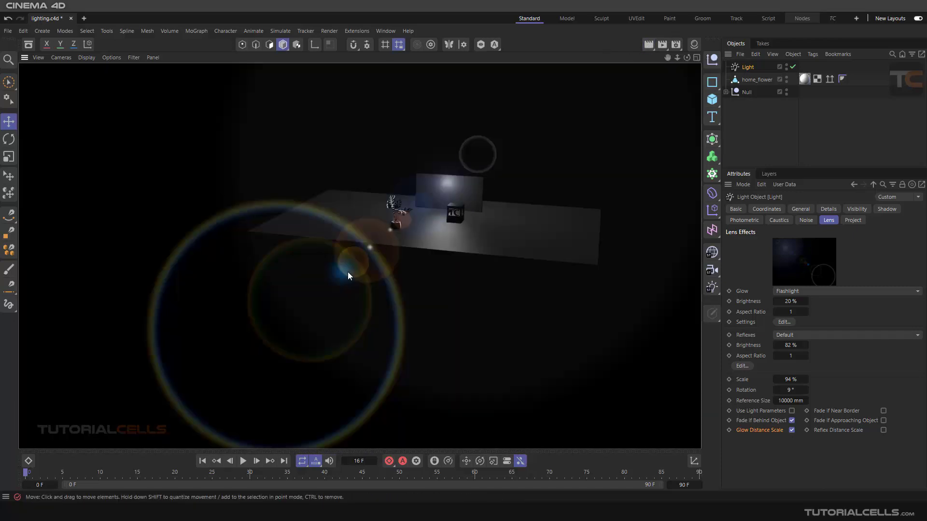
{"action": "scroll", "coordinate": [473, 203], "scroll_direction": "up", "scroll_amount": 6}
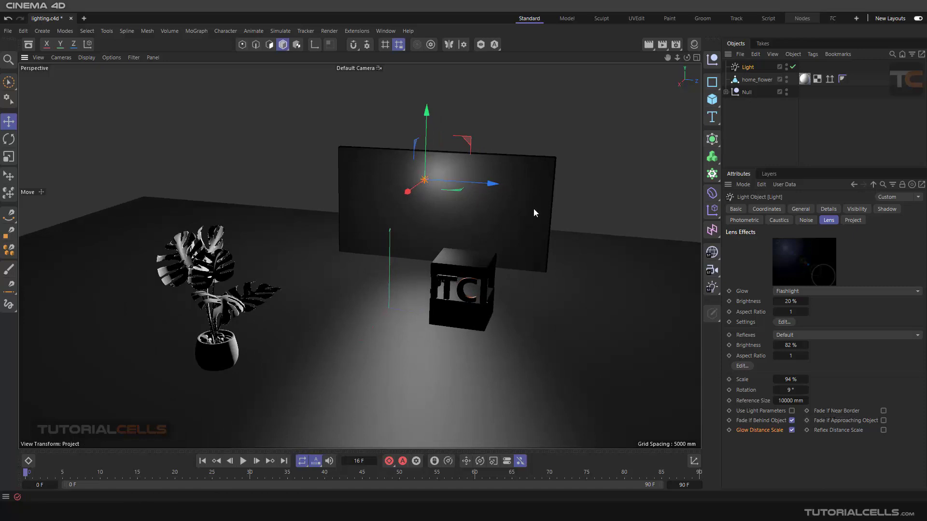
{"action": "left_click_drag", "start_coordinate": [493, 184], "coordinate": [712, 197]}
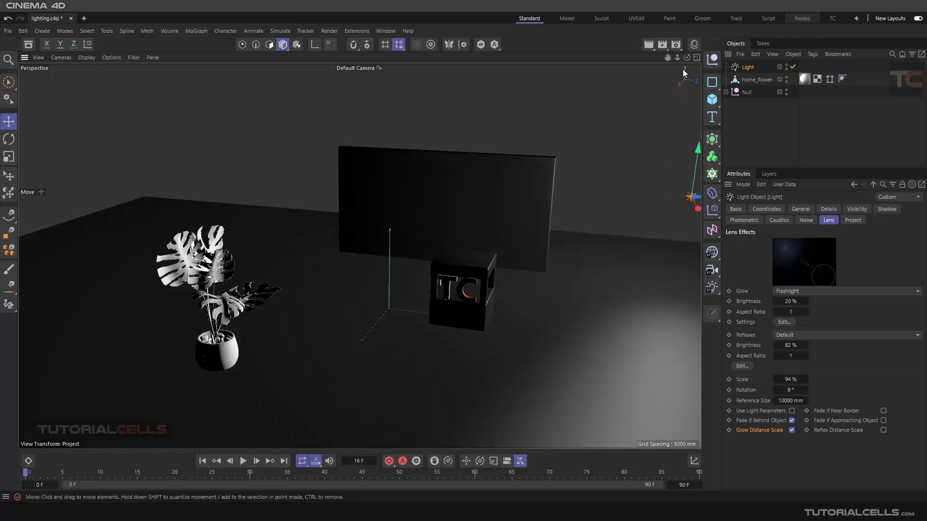
Enable Fade if Near Border and render to check the flare at the frame edge.
{"action": "key", "text": "ctrl+r"}
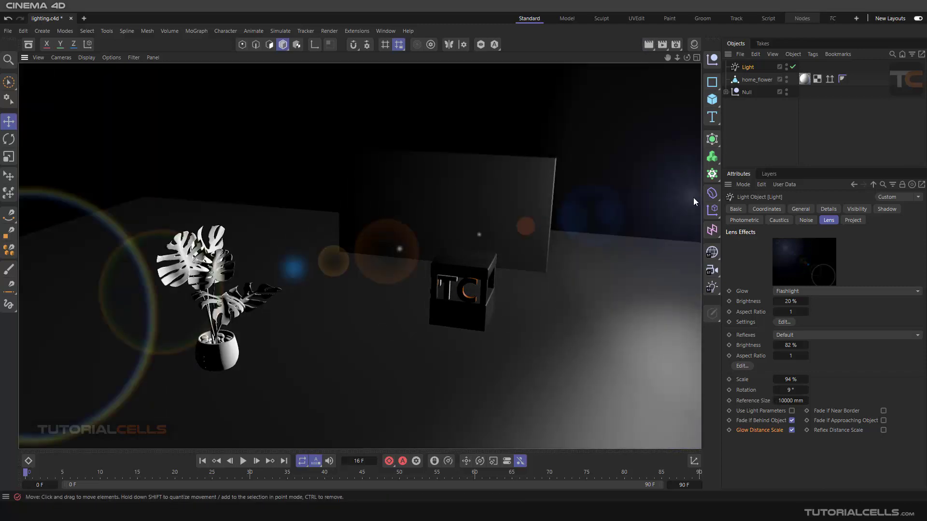
{"action": "left_click", "coordinate": [882, 412]}
{"action": "left_click", "coordinate": [650, 43]}
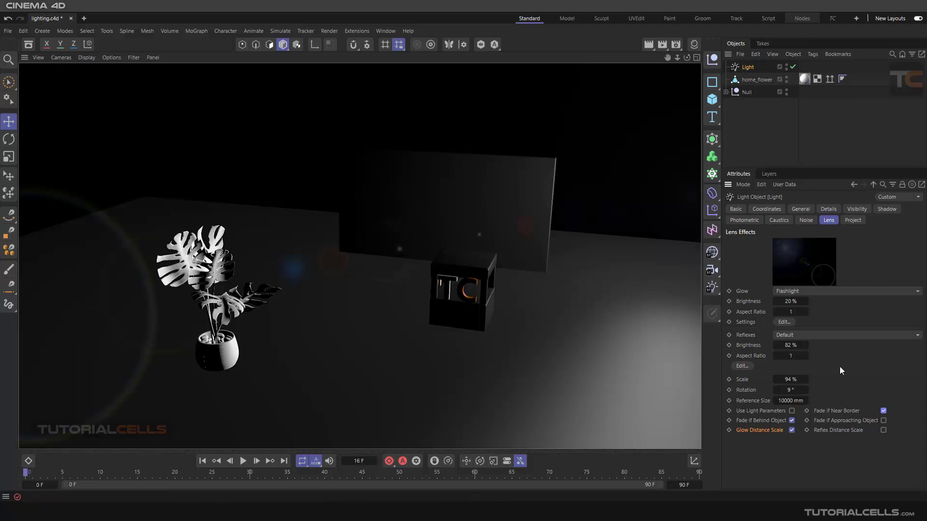
Move the light back in beside the wall's edge and render the flare preview.
{"action": "left_click_drag", "start_coordinate": [694, 198], "coordinate": [578, 190]}
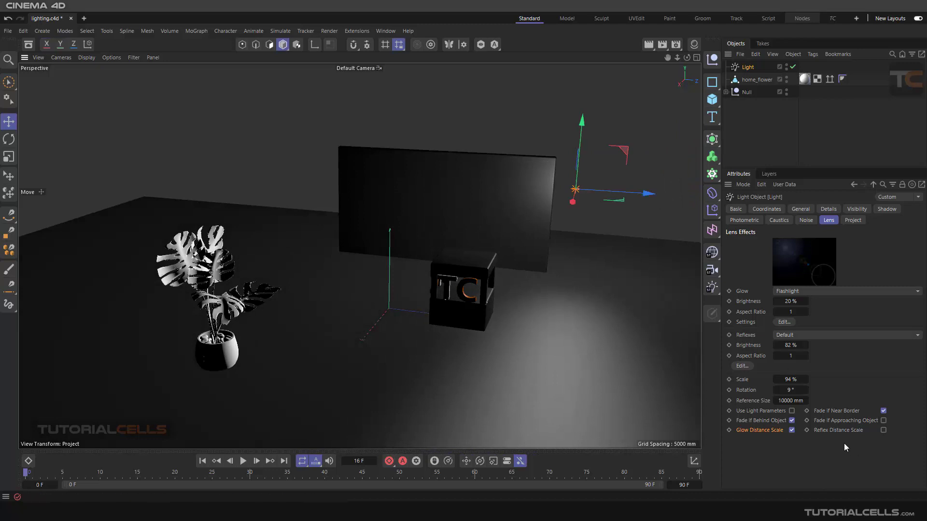
{"action": "left_click_drag", "start_coordinate": [545, 252], "coordinate": [558, 267], "text": "alt"}
{"action": "left_click_drag", "start_coordinate": [635, 259], "coordinate": [613, 252]}
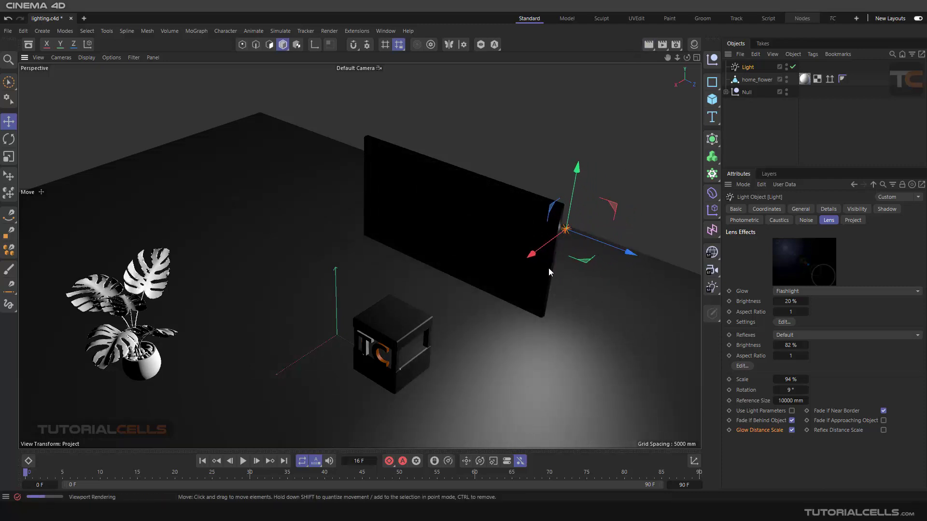
{"action": "key", "text": "ctrl+r"}
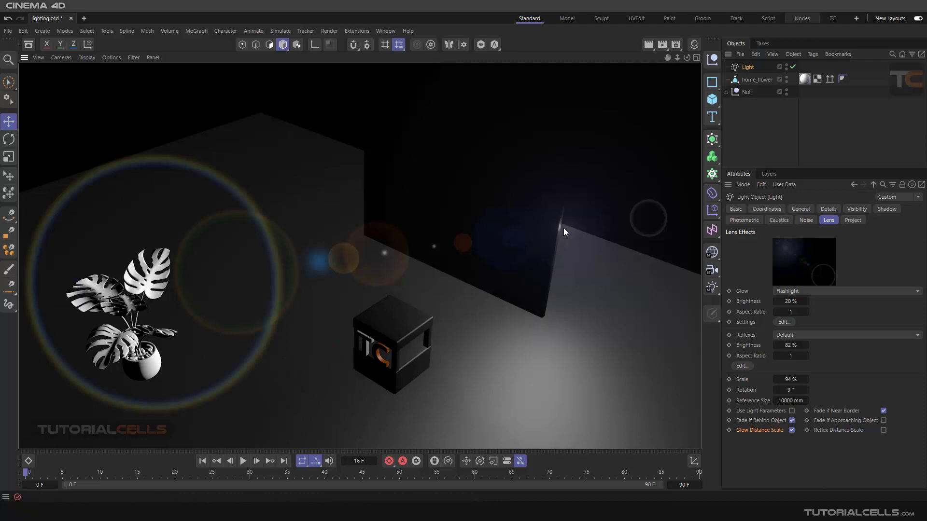
{"action": "scroll", "coordinate": [563, 230], "scroll_direction": "up", "scroll_amount": 5}
{"action": "left_click_drag", "start_coordinate": [540, 250], "coordinate": [549, 249]}
Disable Glow Distance Scale, render, and toggle Fade if Approaching Object on then off.
{"action": "left_click", "coordinate": [790, 431]}
{"action": "left_click_drag", "start_coordinate": [638, 251], "coordinate": [637, 250]}
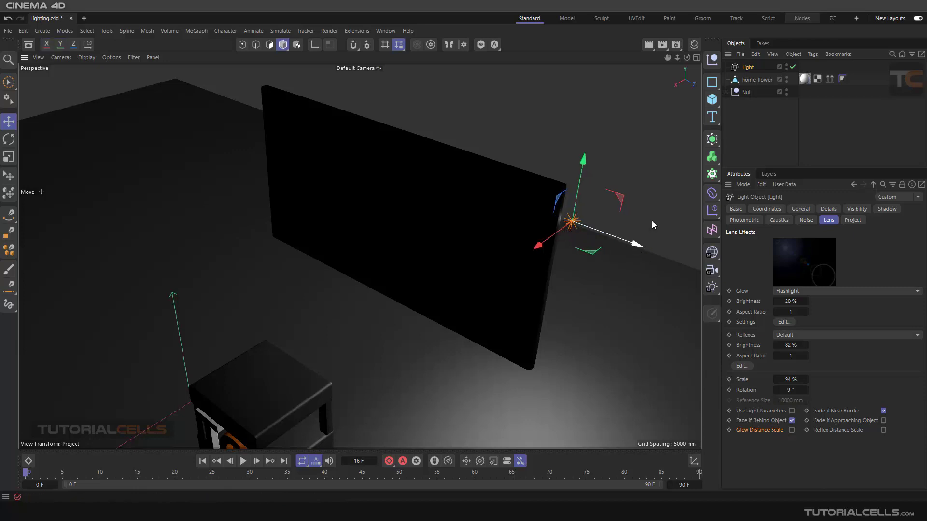
{"action": "key", "text": "ctrl+r"}
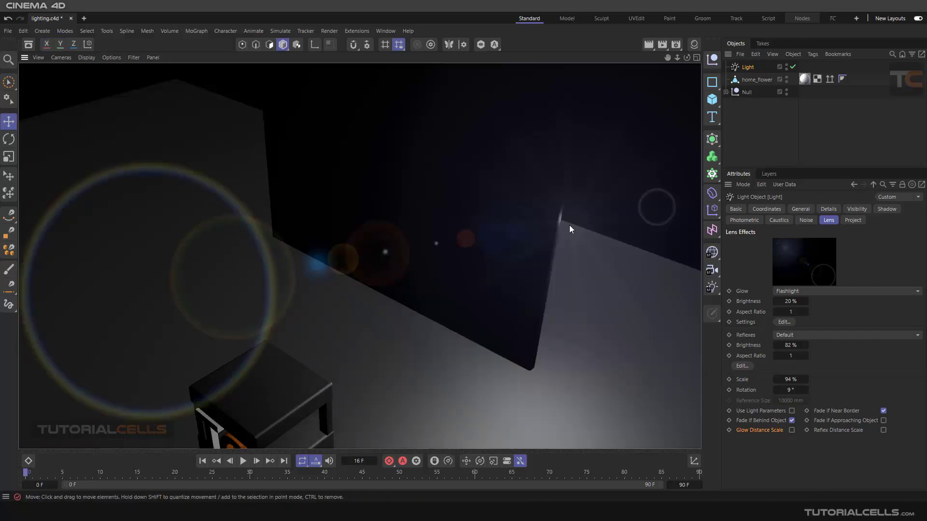
{"action": "left_click", "coordinate": [885, 420]}
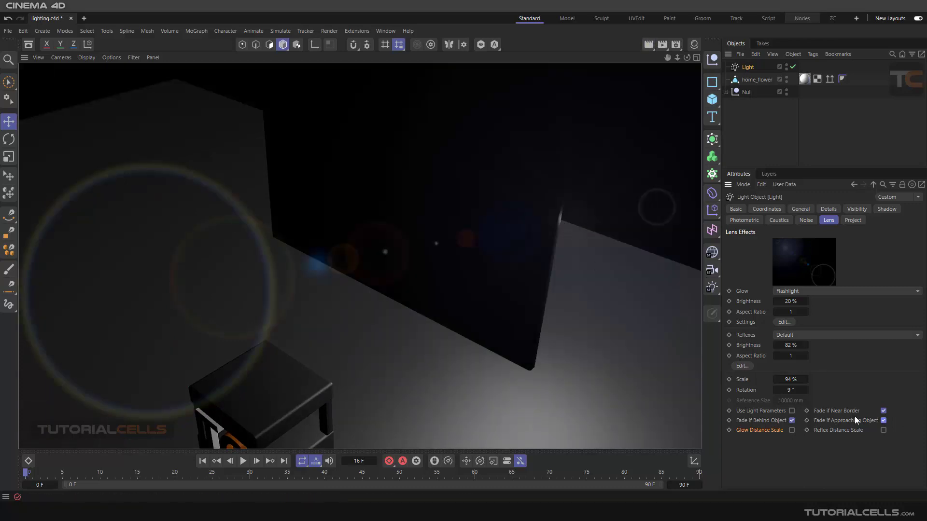
{"action": "left_click", "coordinate": [884, 421]}
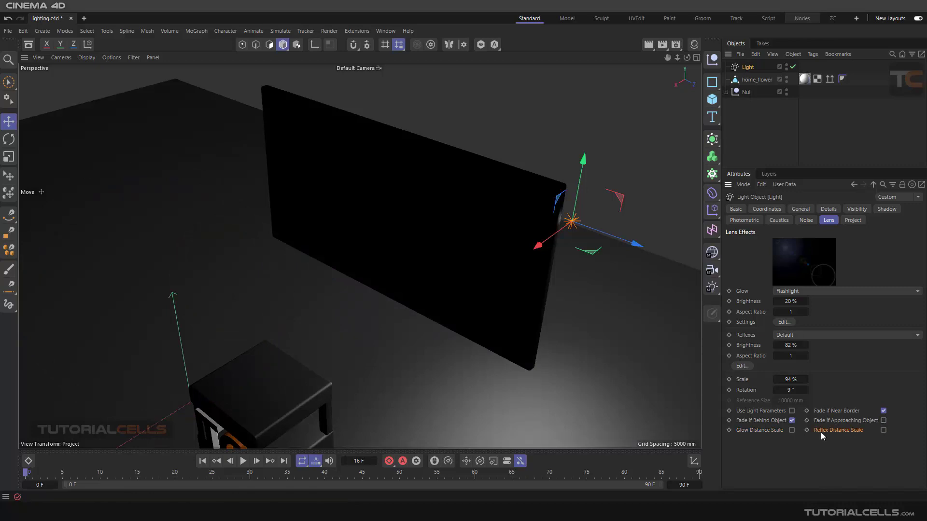
Enable Reflex Distance Scale and render at distant and close-up zooms to compare reflex size.
{"action": "left_click", "coordinate": [883, 430]}
{"action": "scroll", "coordinate": [560, 307], "scroll_direction": "down", "scroll_amount": 8}
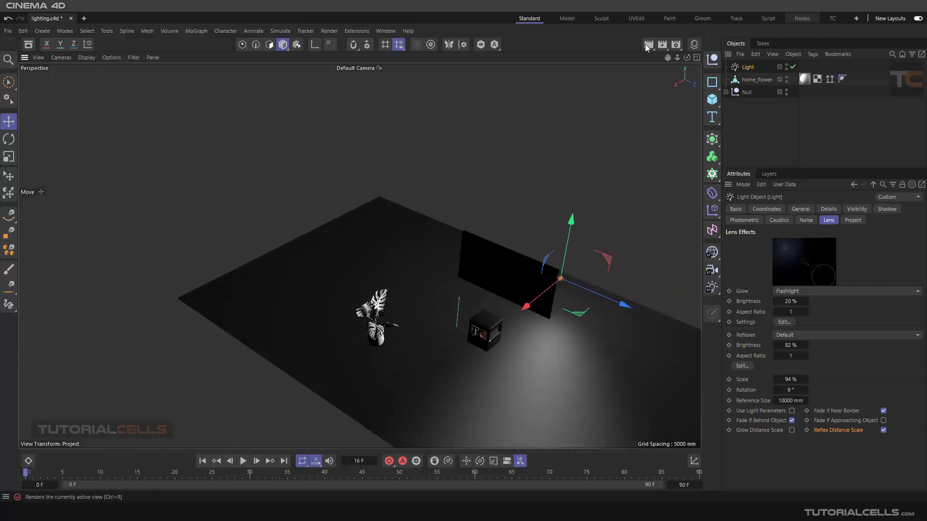
{"action": "left_click", "coordinate": [649, 44]}
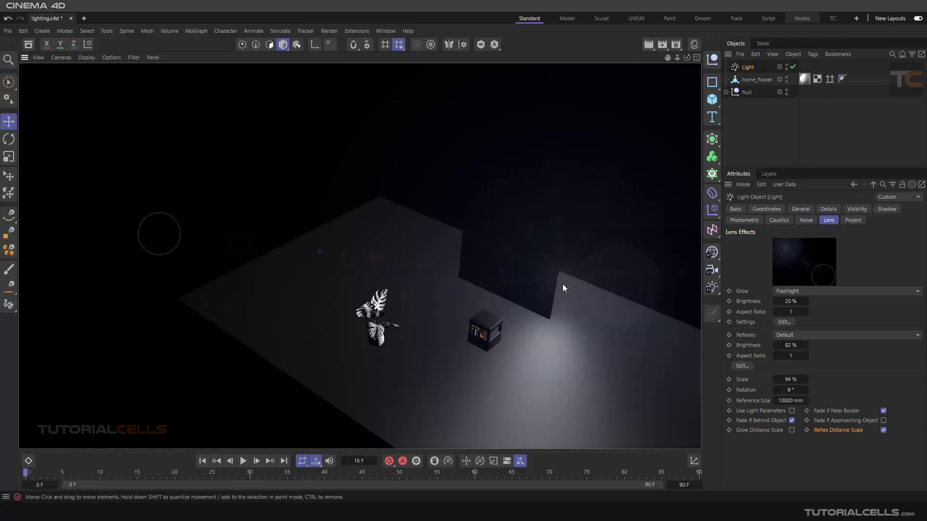
{"action": "scroll", "coordinate": [563, 282], "scroll_direction": "up", "scroll_amount": 3}
{"action": "scroll", "coordinate": [563, 282], "scroll_direction": "up", "scroll_amount": 6}
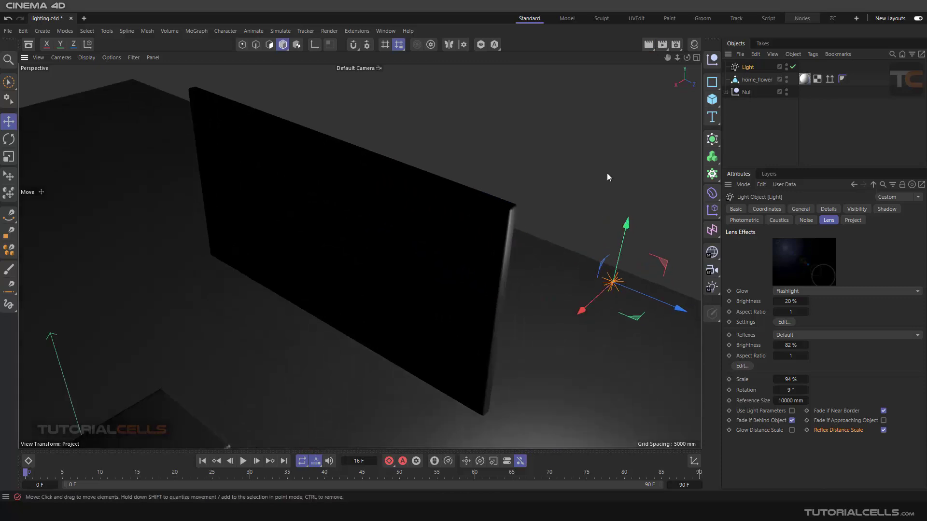
{"action": "left_click", "coordinate": [648, 44]}
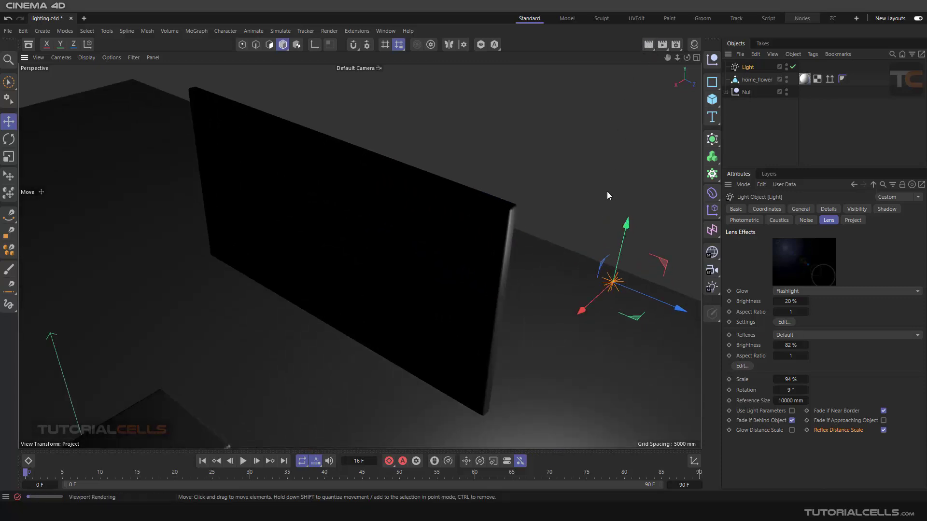
{"action": "scroll", "coordinate": [283, 253], "scroll_direction": "down", "scroll_amount": 10}
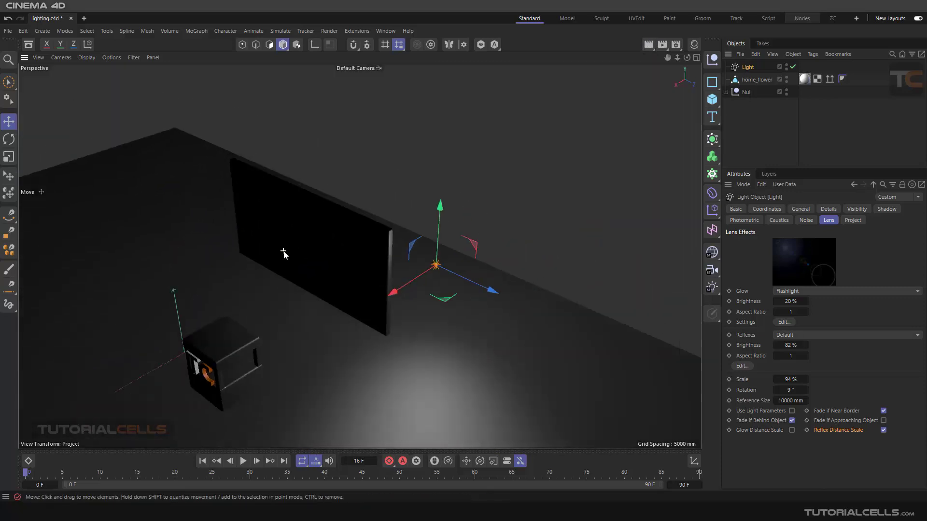
{"action": "left_click", "coordinate": [647, 46]}
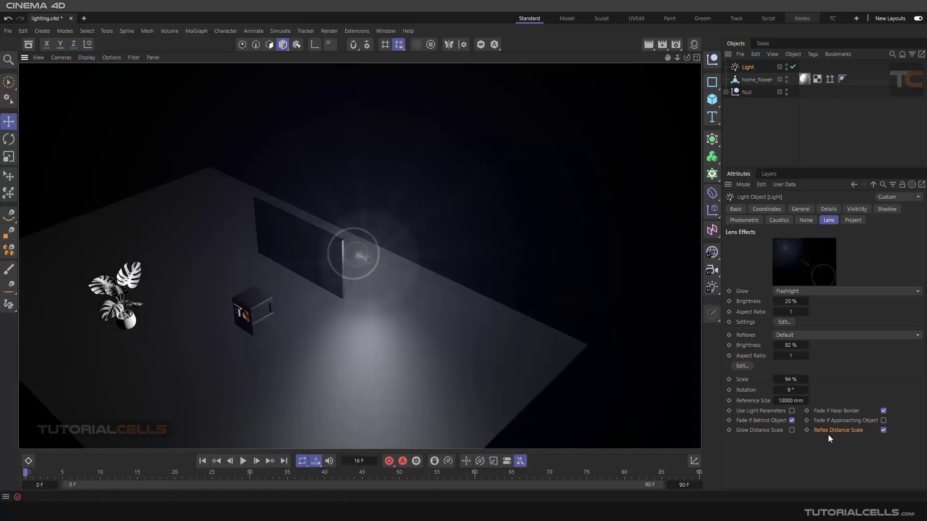
Lower the light in front of the wall and turn Reflex Distance Scale back off.
{"action": "scroll", "coordinate": [376, 268], "scroll_direction": "up", "scroll_amount": 6}
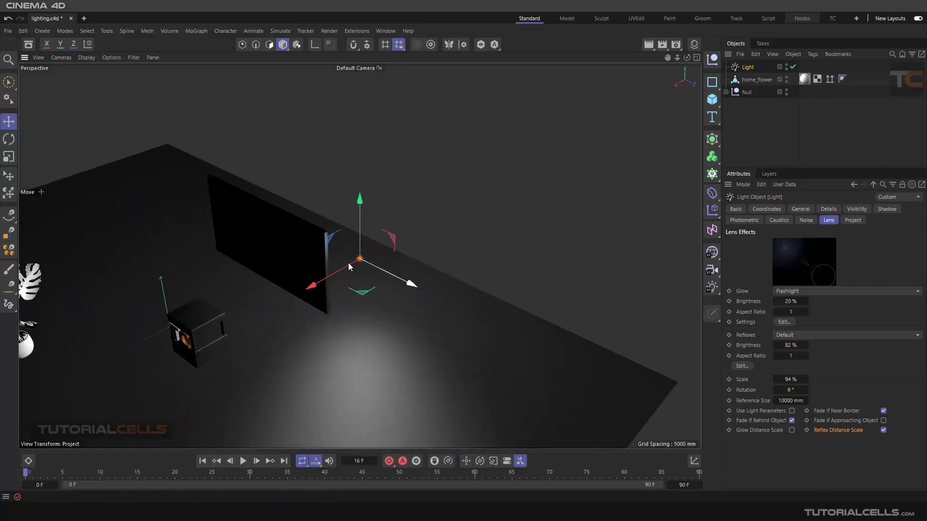
{"action": "left_click_drag", "start_coordinate": [393, 284], "coordinate": [370, 332]}
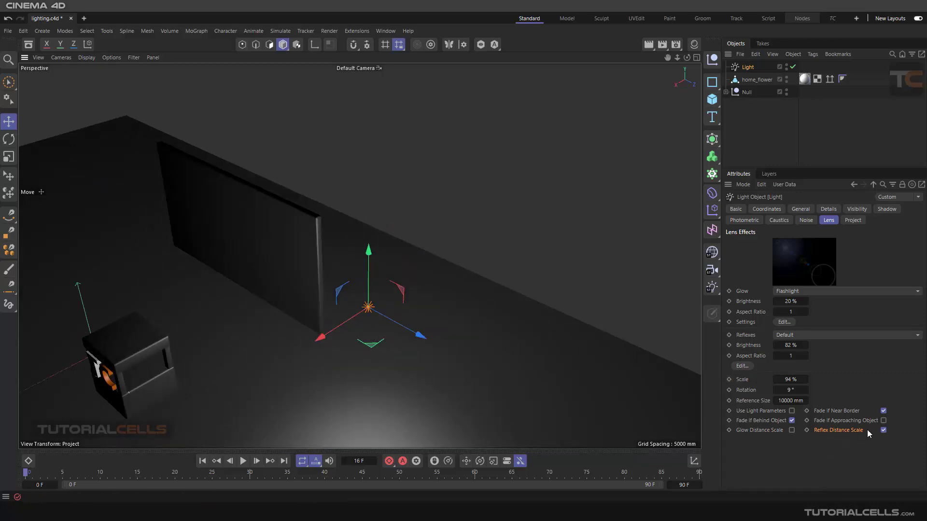
{"action": "left_click", "coordinate": [883, 430]}
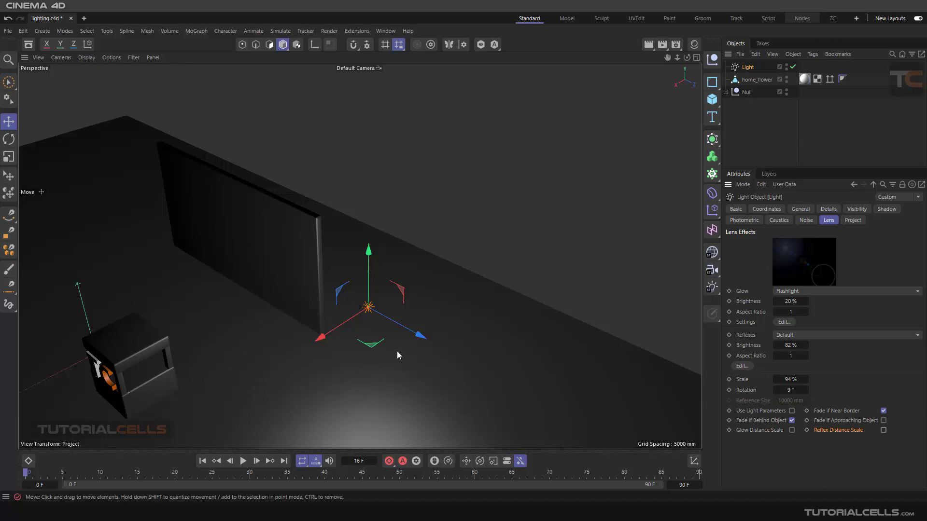
Orbit the view and drag the light about 5656 mm sideways in front of the wall.
{"action": "left_click_drag", "start_coordinate": [348, 319], "coordinate": [428, 293], "text": "alt"}
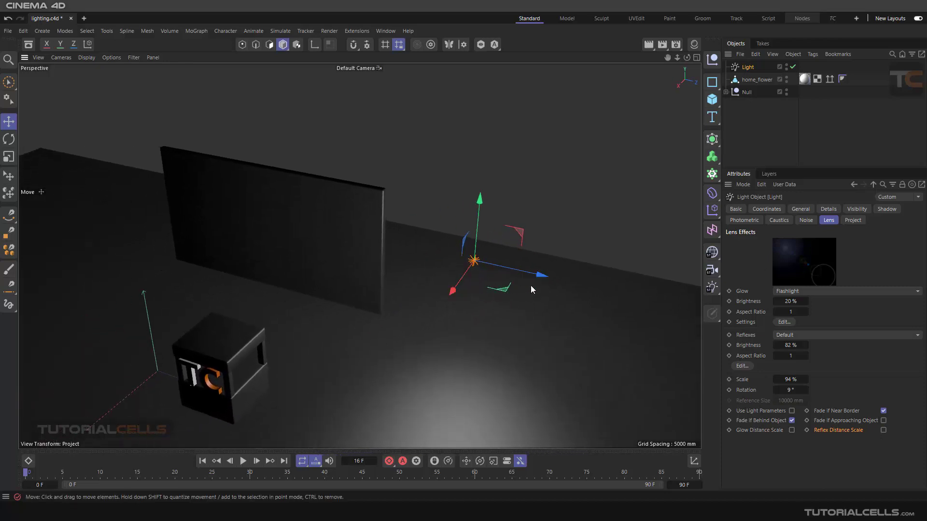
{"action": "left_click_drag", "start_coordinate": [541, 275], "coordinate": [319, 275]}
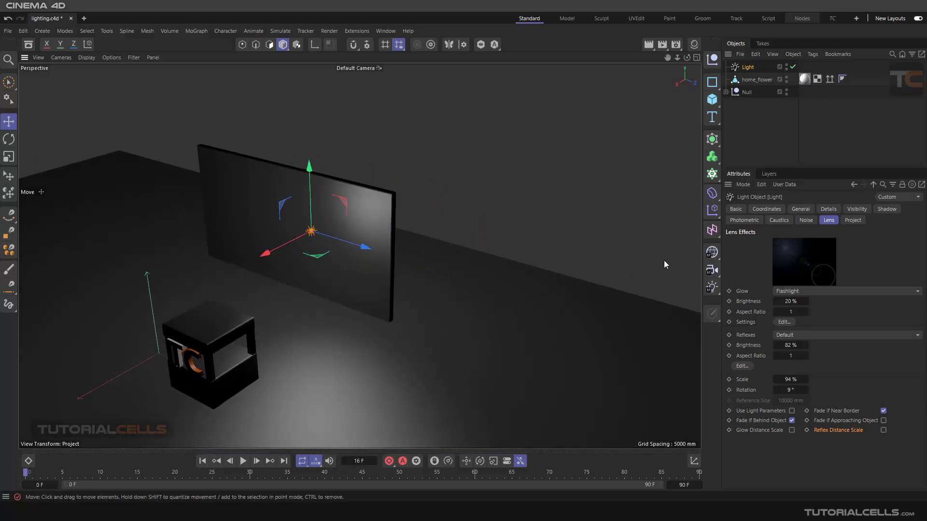